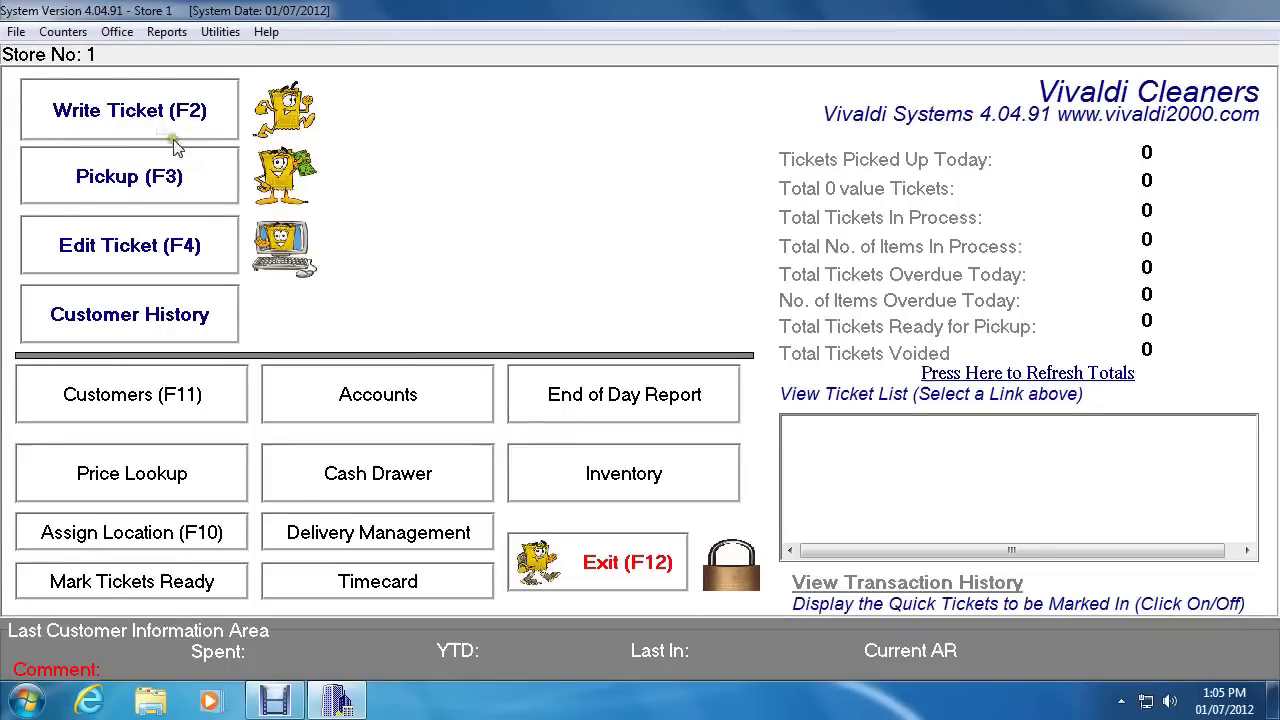
Start writing a new ticket and search the customer list by the customer's last name
left_click(132, 113)
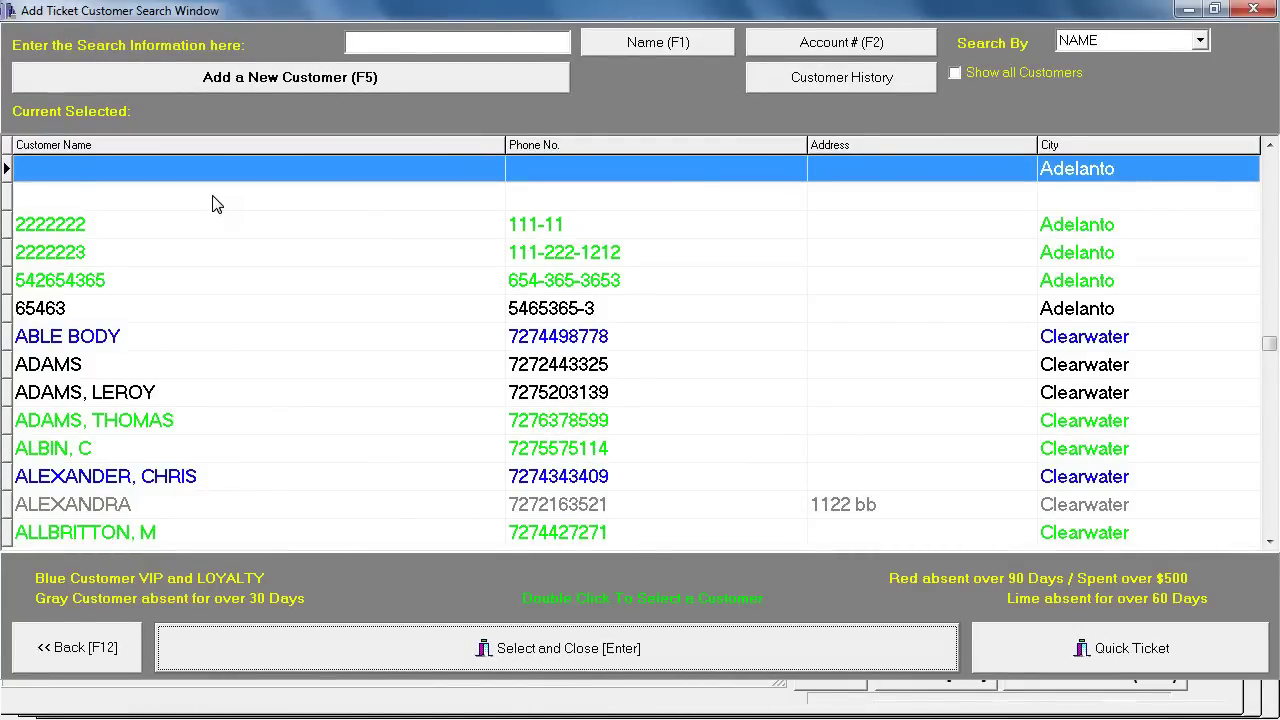
type("VASQUE")
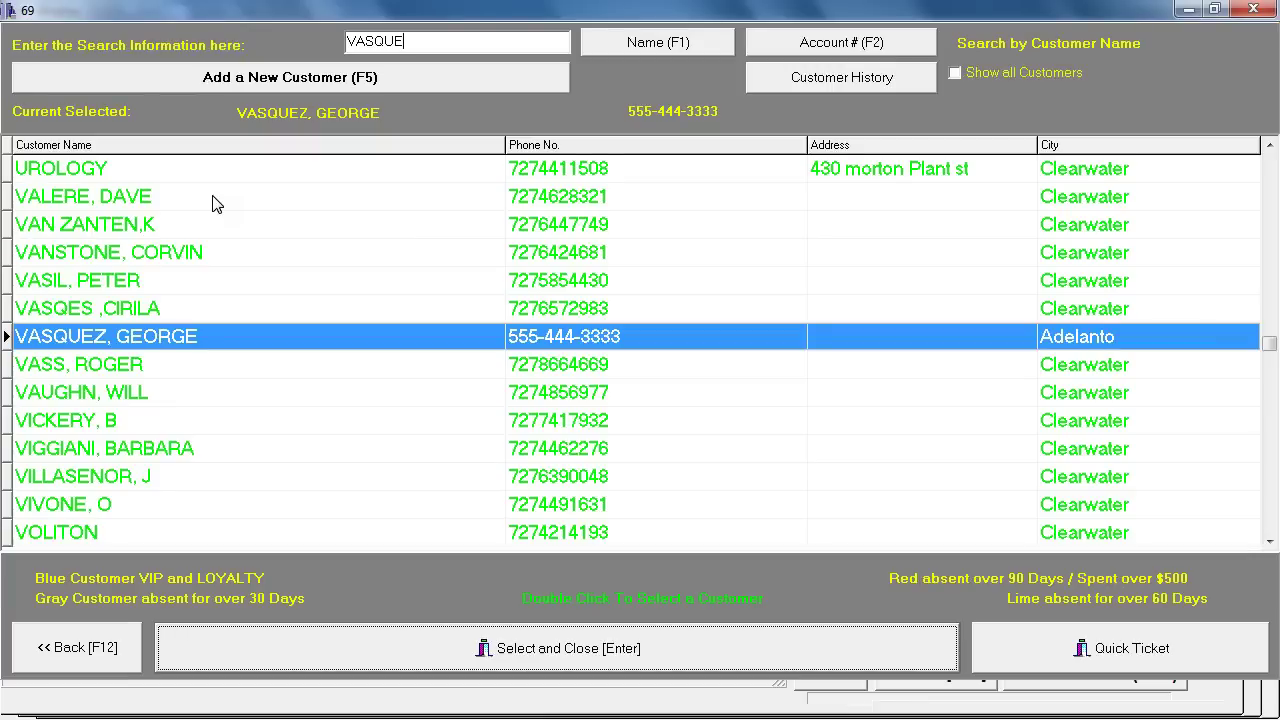
Replace the name search with the customer's phone number and select the matching customer for the ticket
key("BackSpace")
key("BackSpace")
key("BackSpace")
key("BackSpace")
key("BackSpace")
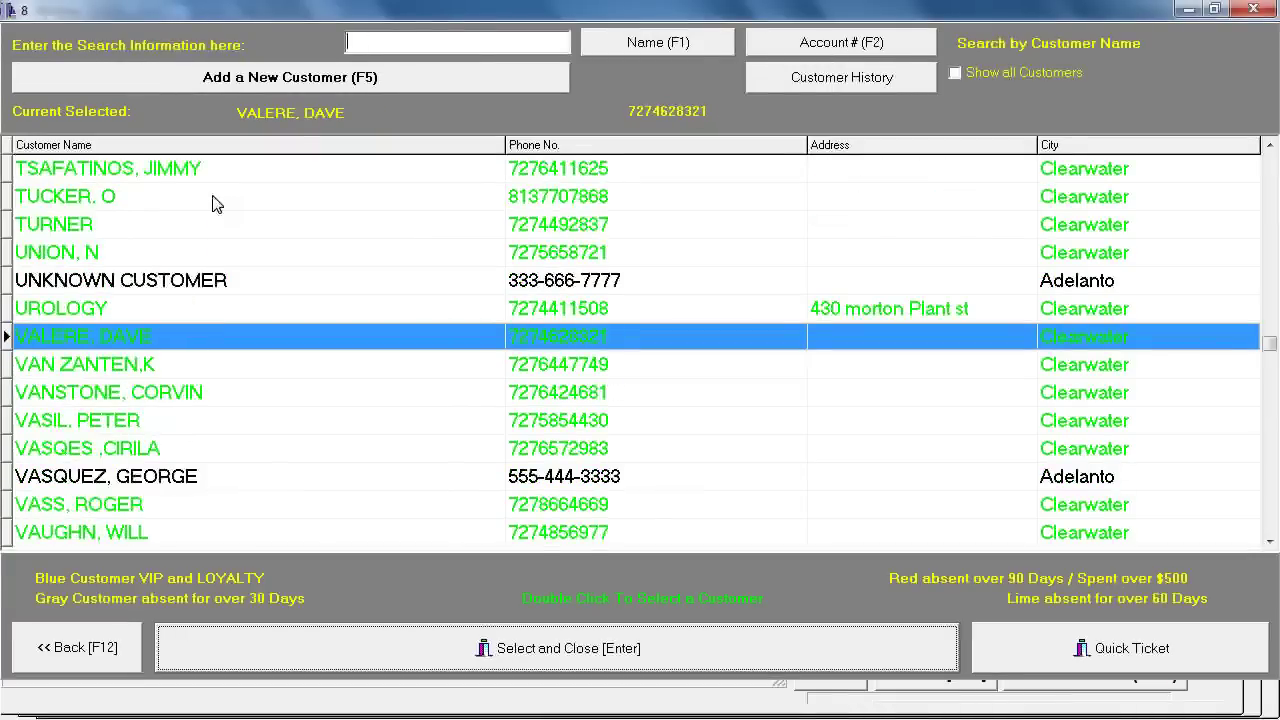
type("55")
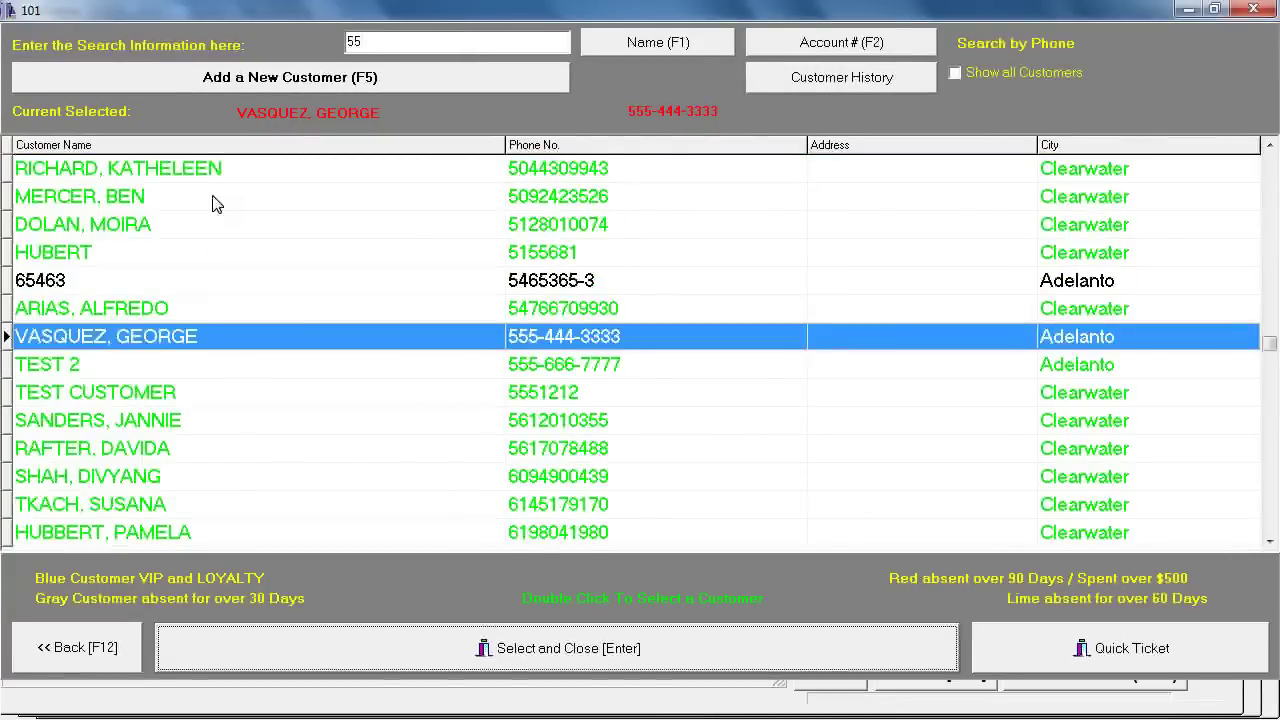
type("5-444-333")
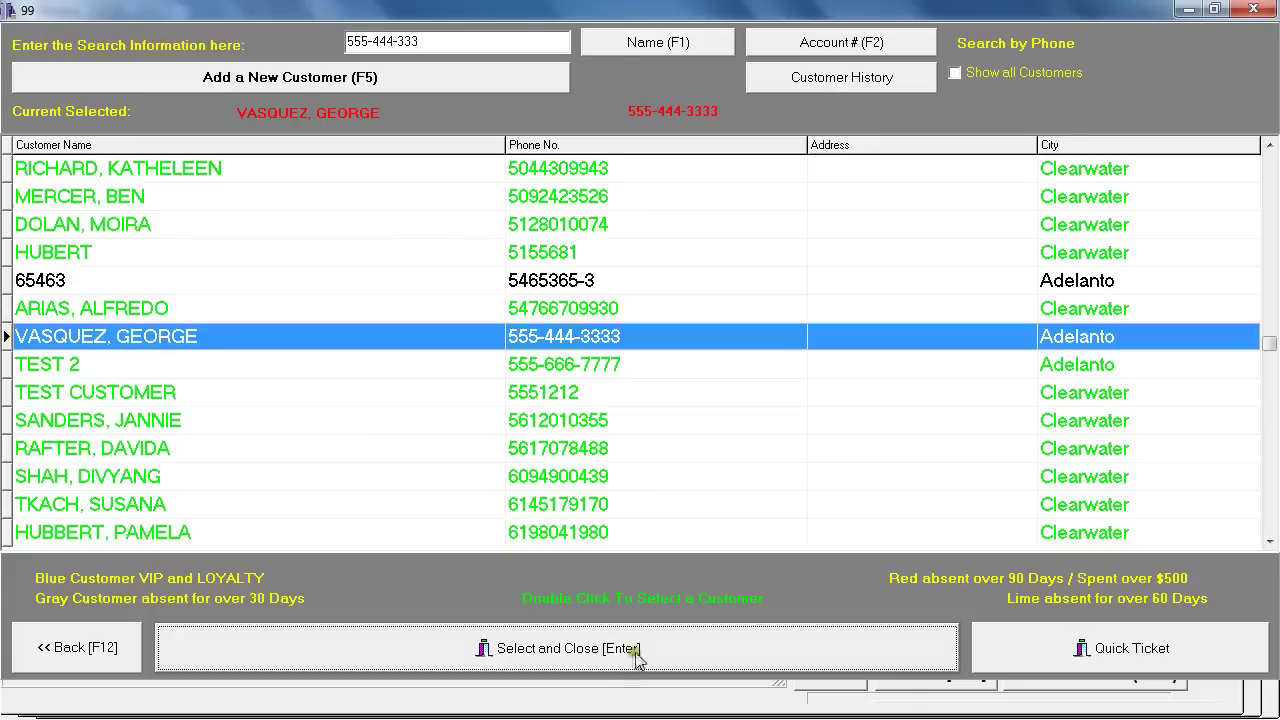
double_click(137, 338)
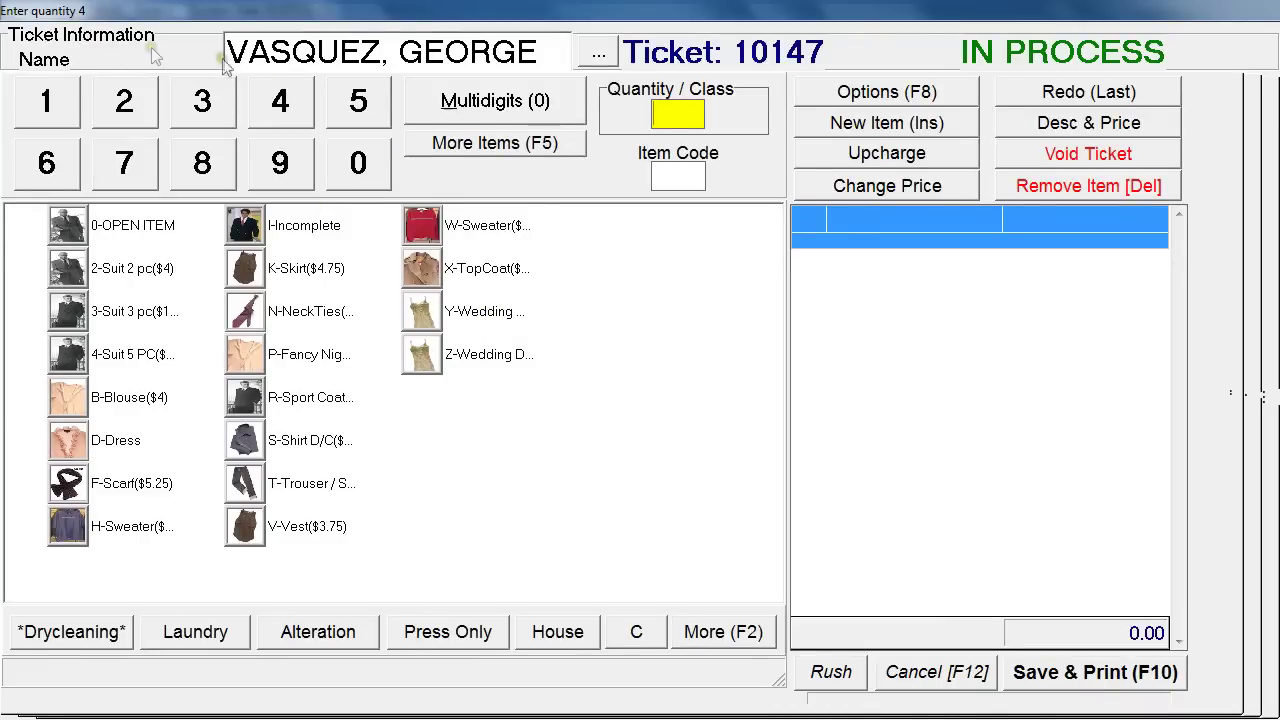
Add 2 dry-cleaning shirts (Shirt D/C) to the ticket
left_click(47, 124)
left_click(125, 108)
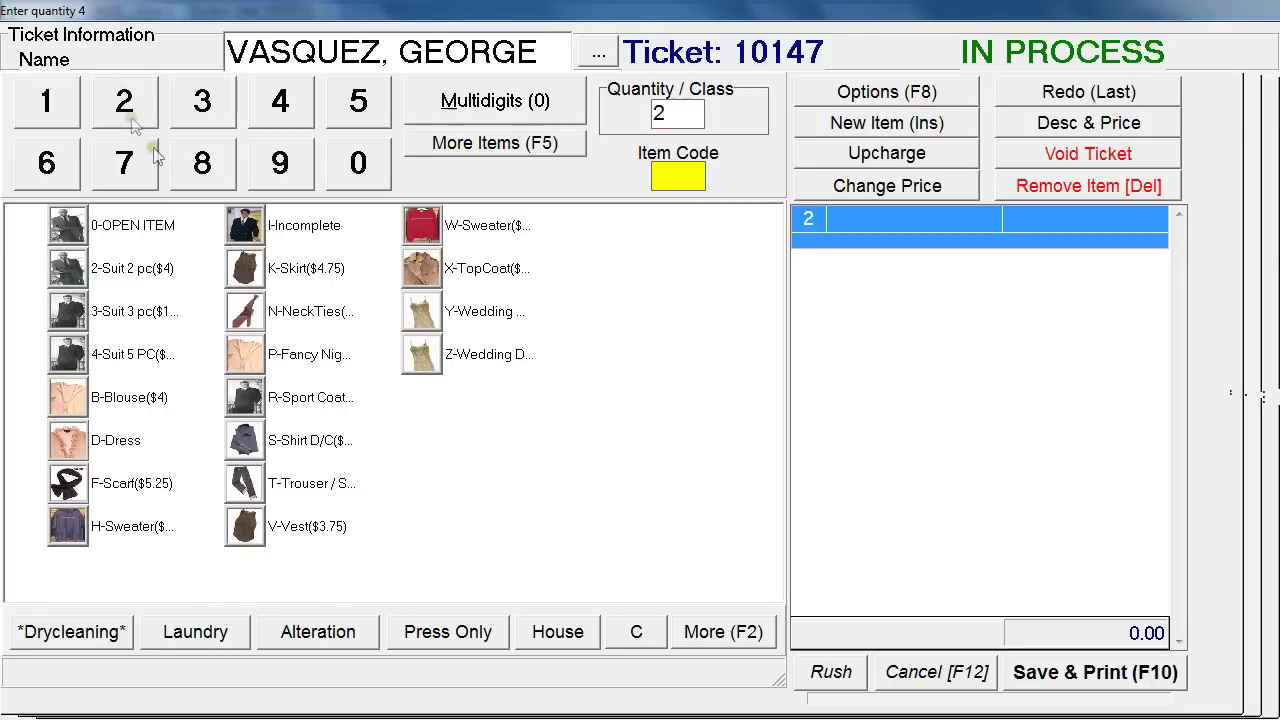
left_click(250, 442)
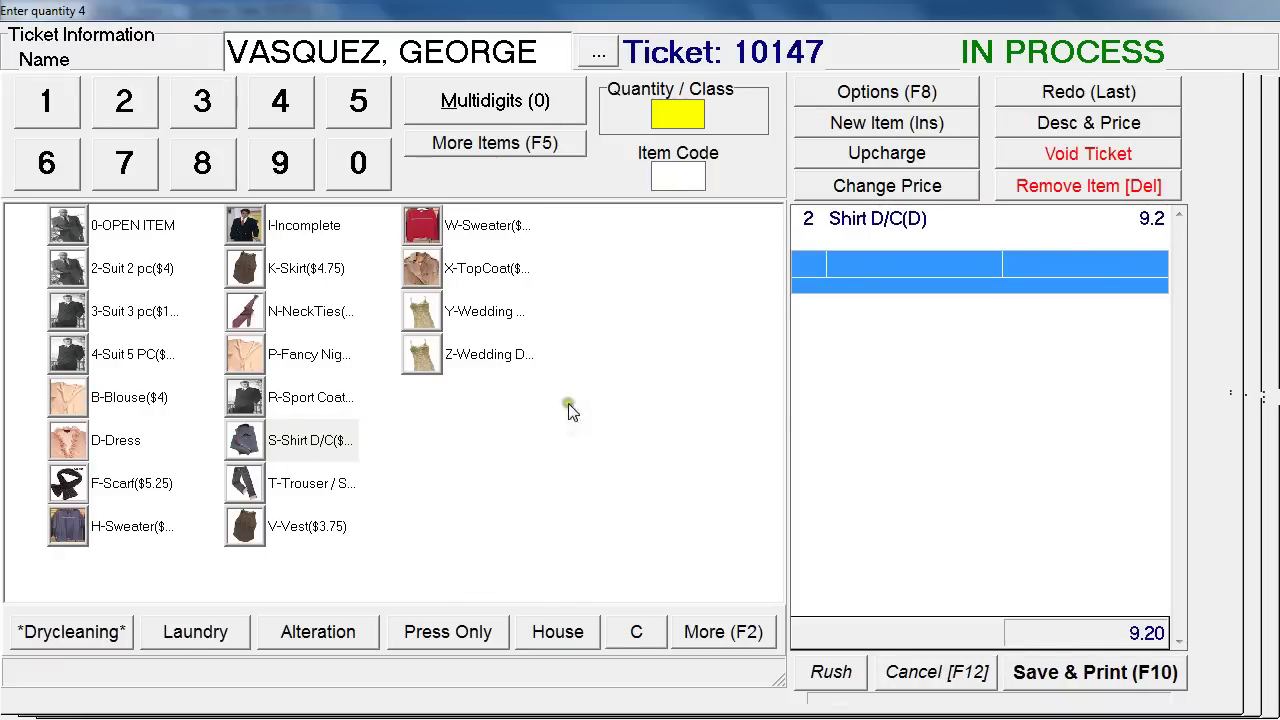
Add 12 dry-cleaning vests to the ticket using a multi-digit quantity
left_click(512, 100)
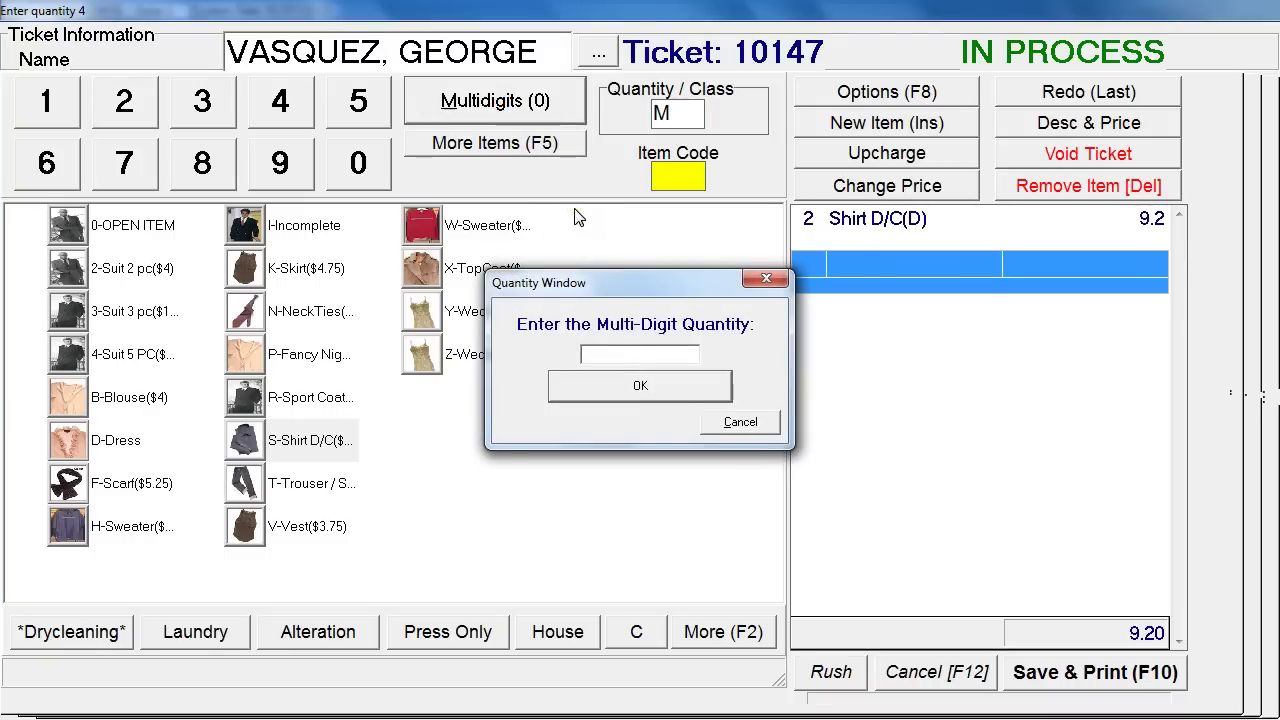
type("12")
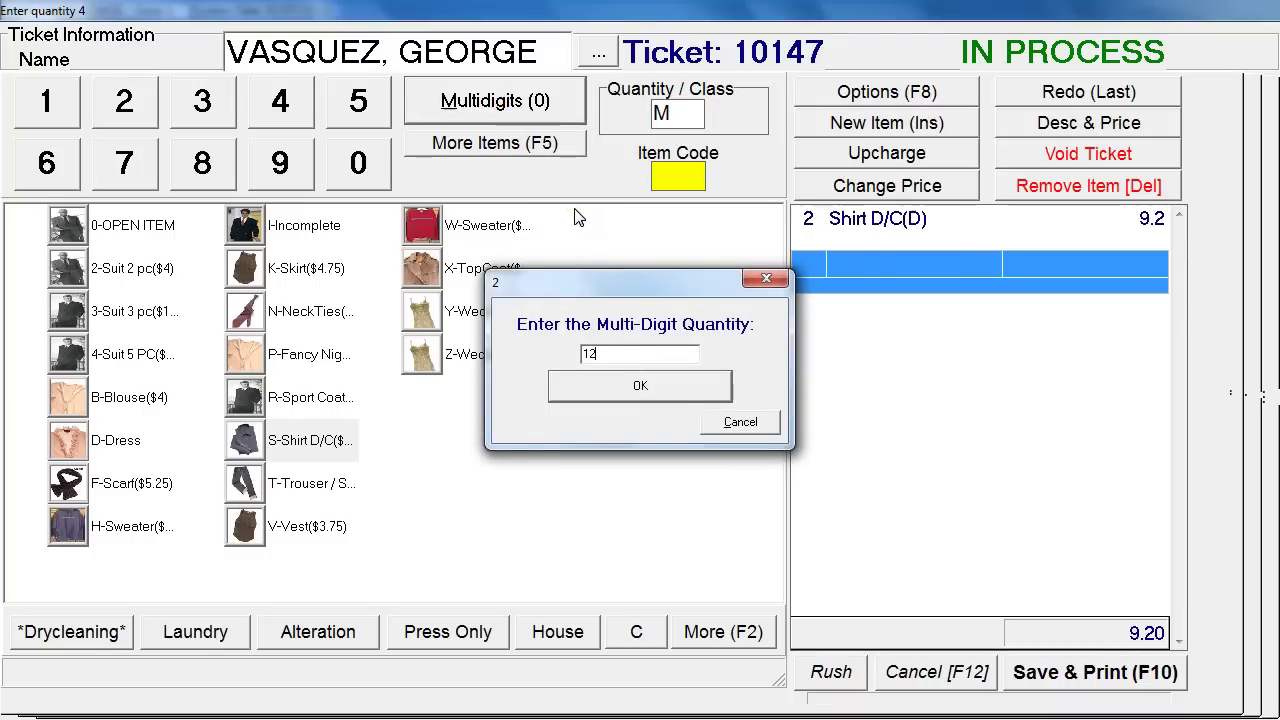
left_click(657, 387)
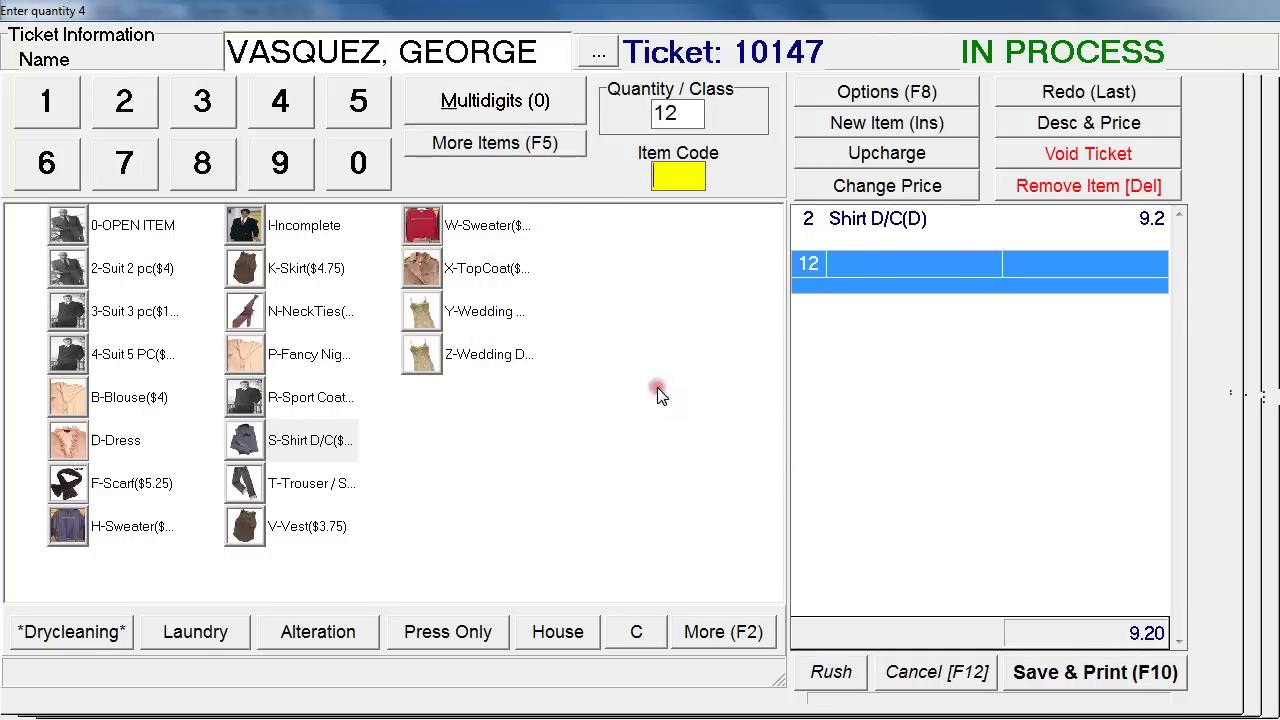
left_click(252, 535)
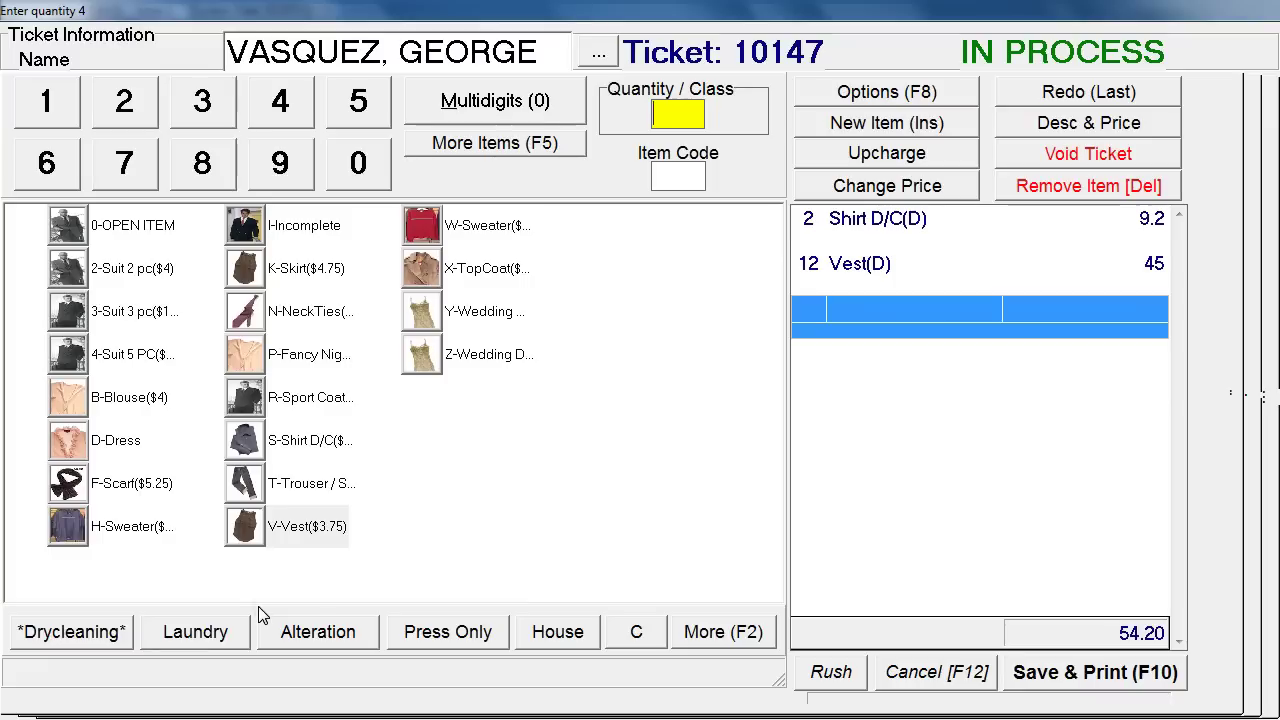
Add 1 laundry shirt with light starch to the ticket
left_click(222, 636)
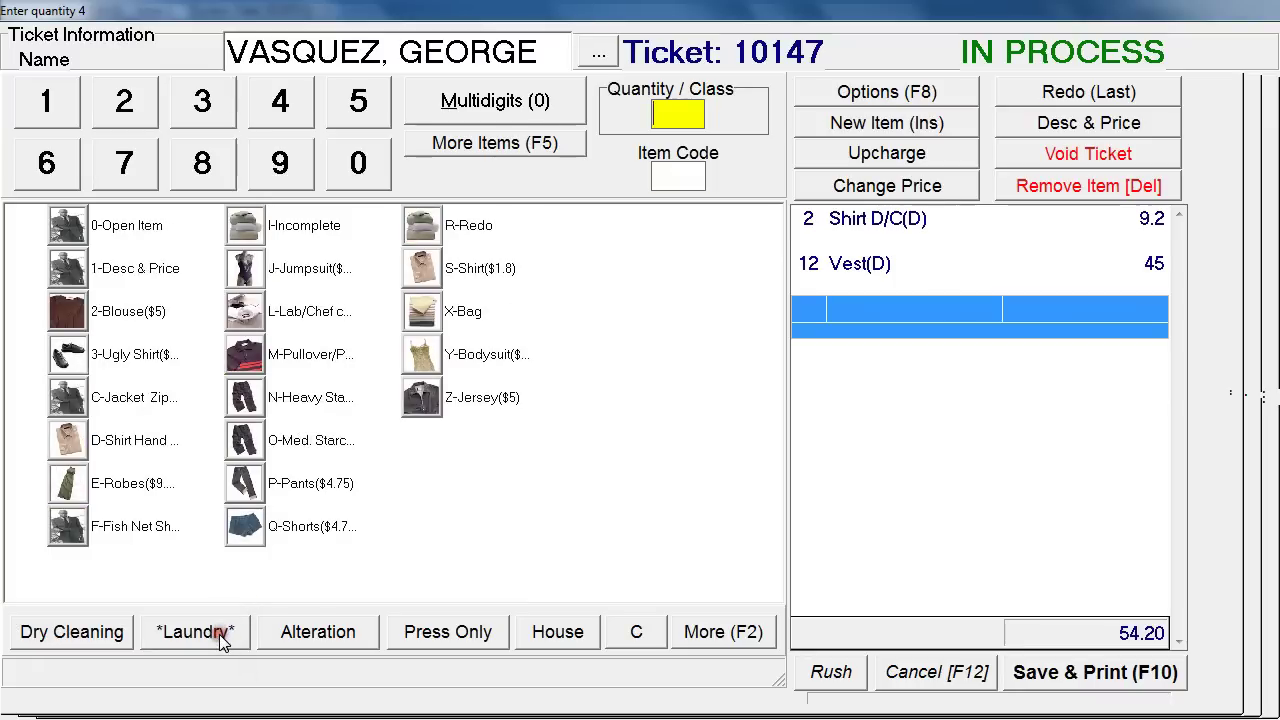
left_click(48, 103)
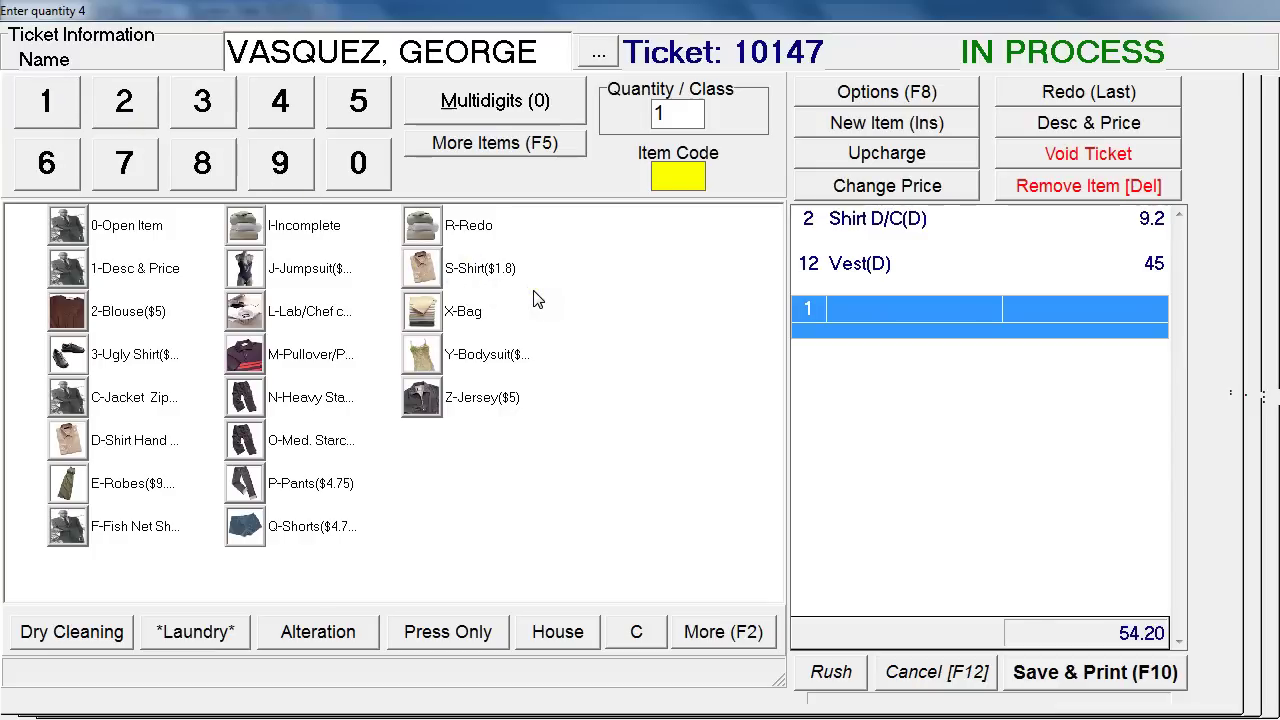
left_click(424, 283)
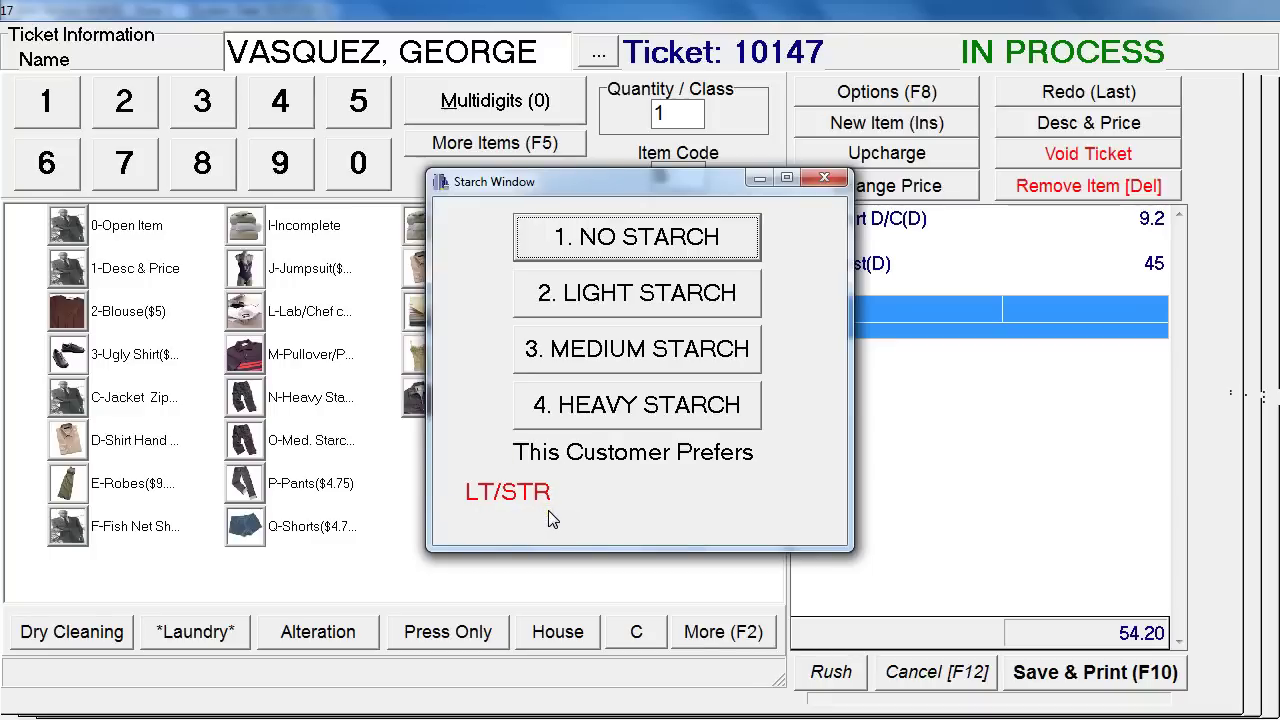
left_click(626, 296)
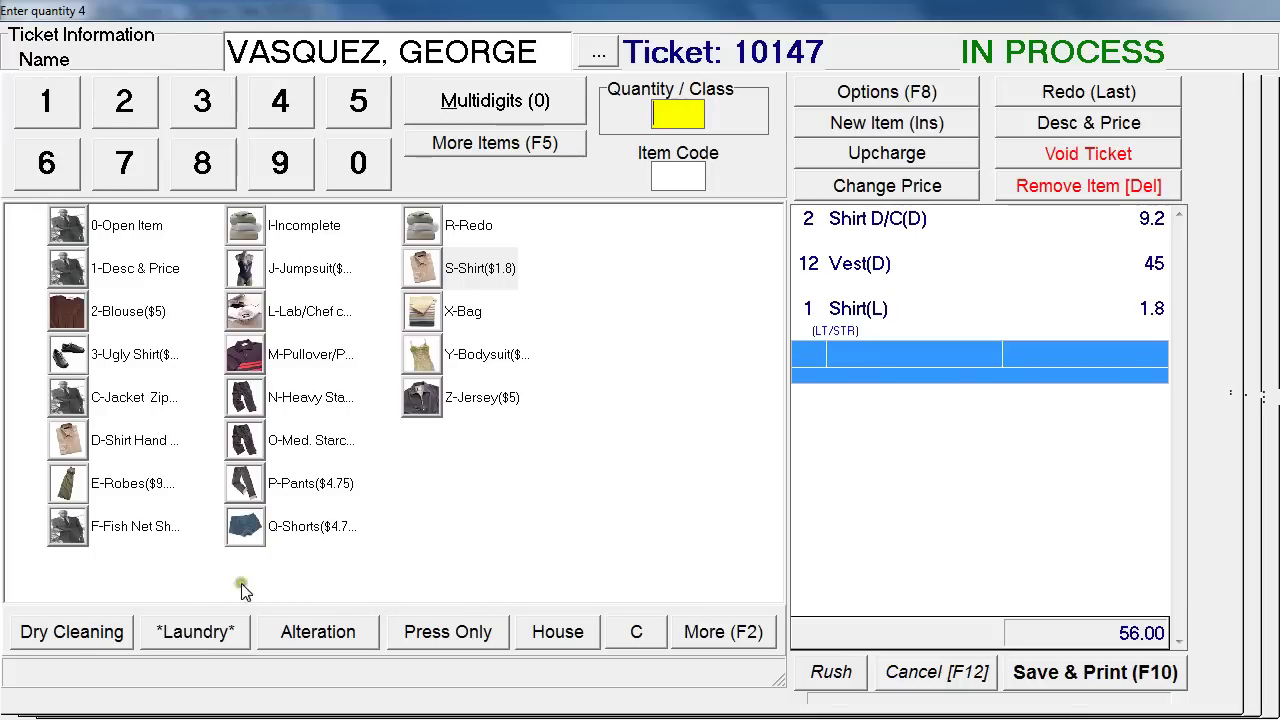
Add one dry-cleaning Suit 2 pc and attach a Hem Pant alteration to it
left_click(92, 638)
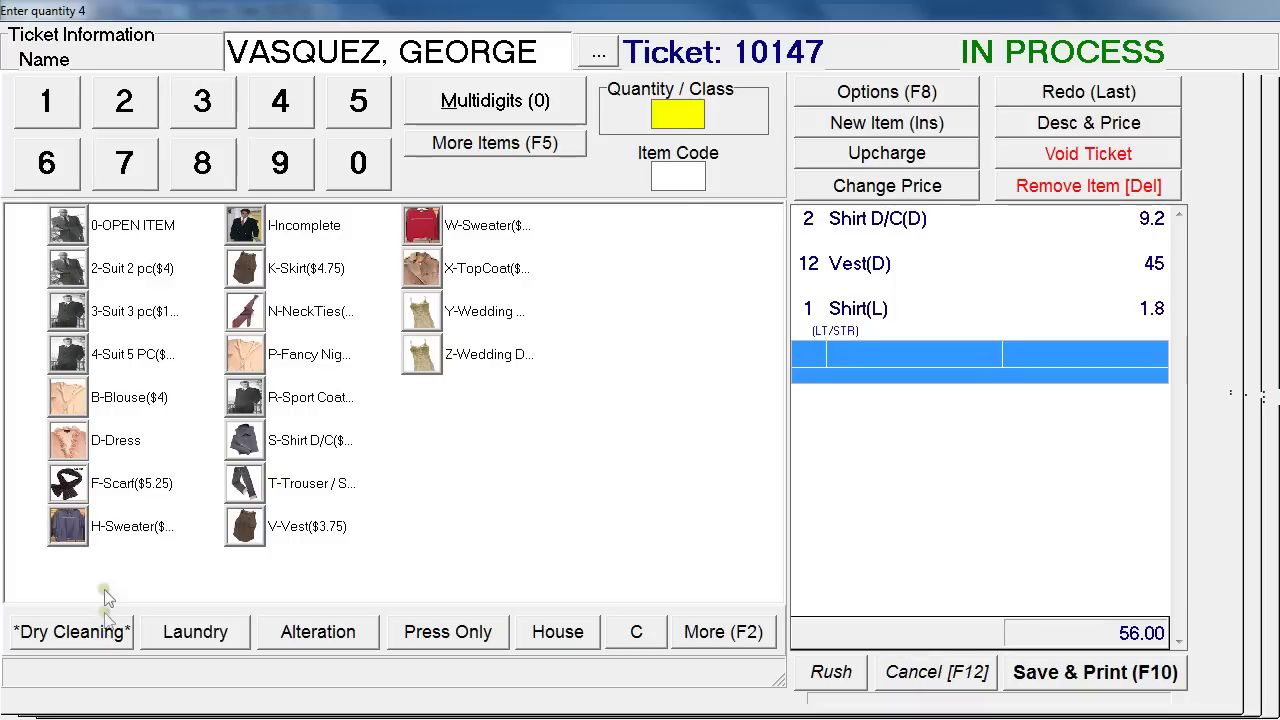
left_click(75, 280)
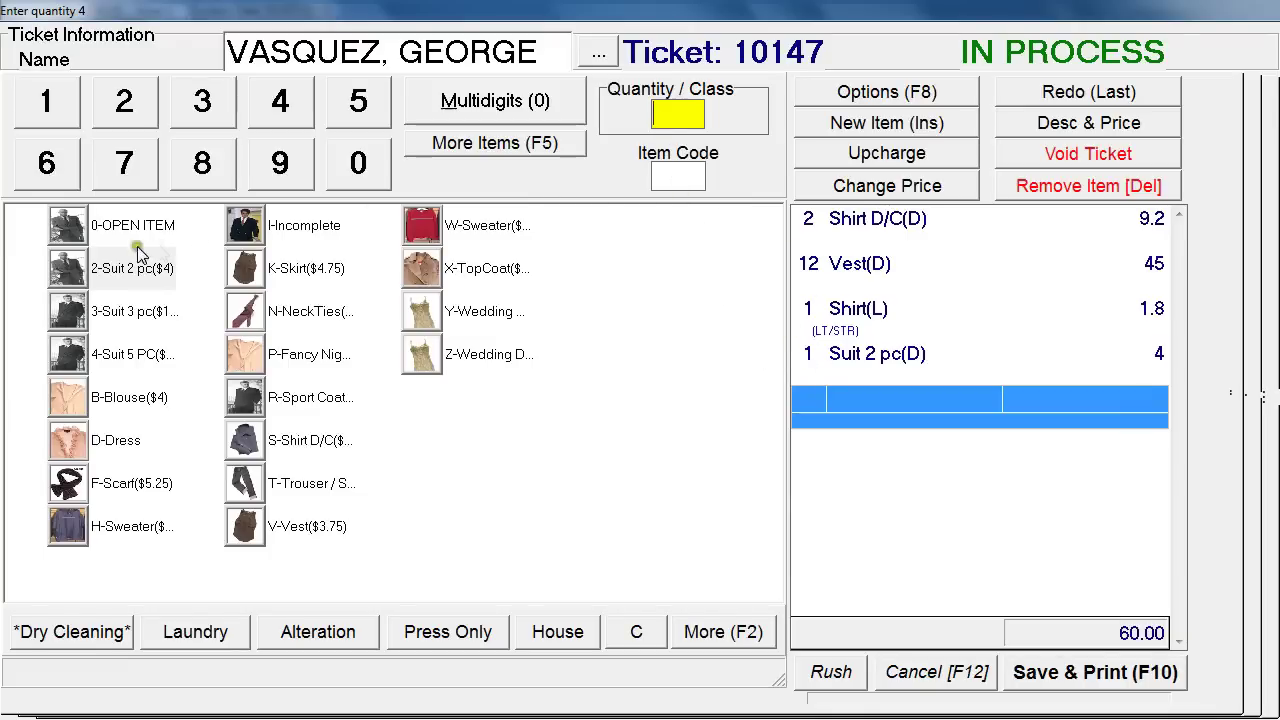
left_click(297, 641)
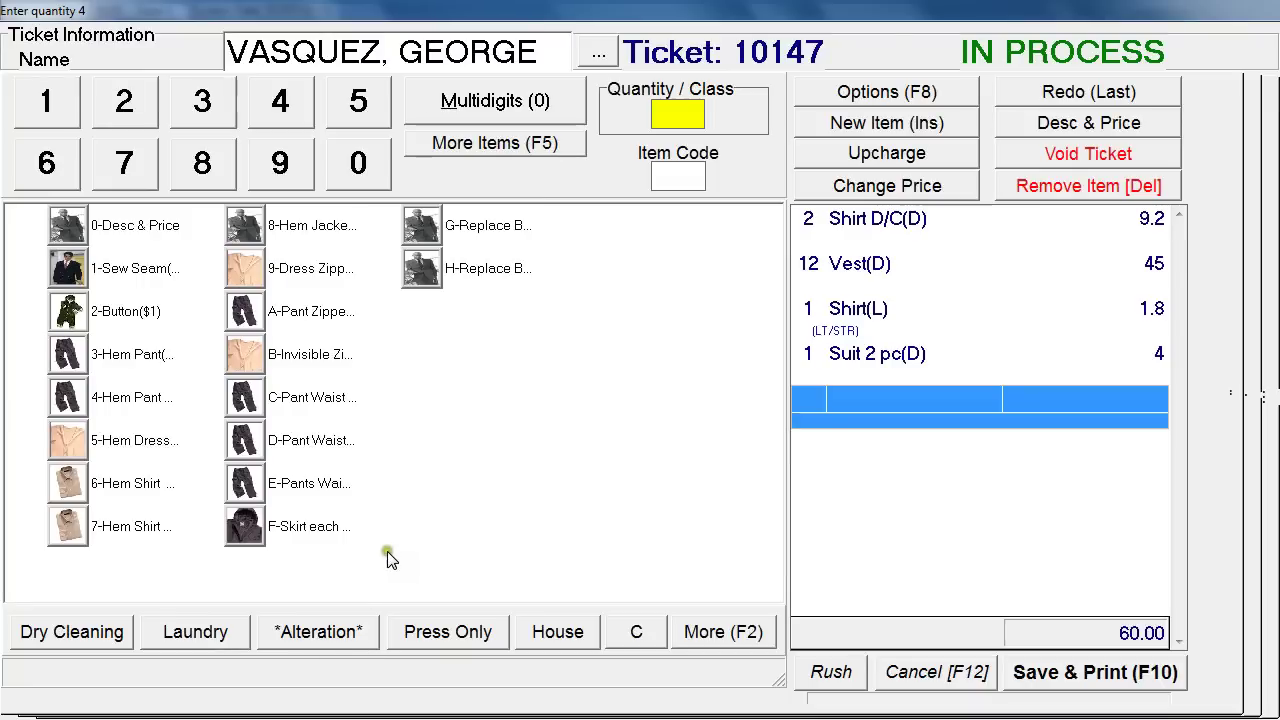
left_click(70, 365)
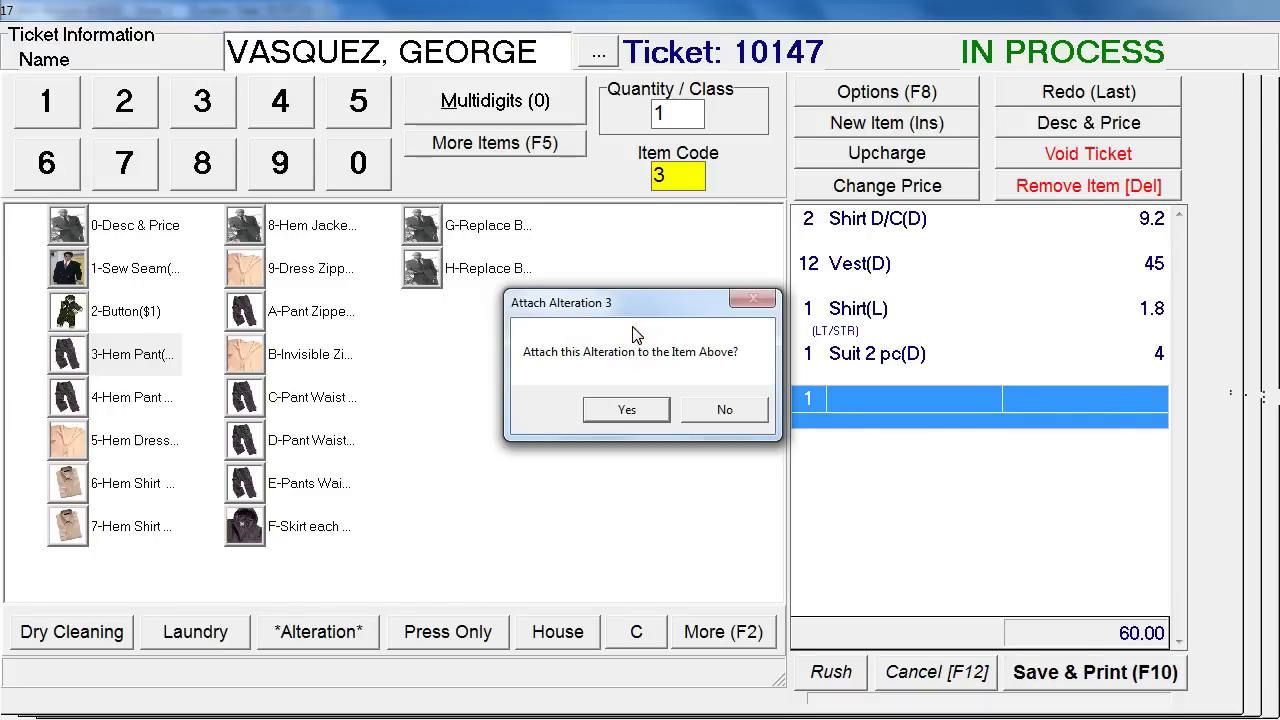
left_click(603, 419)
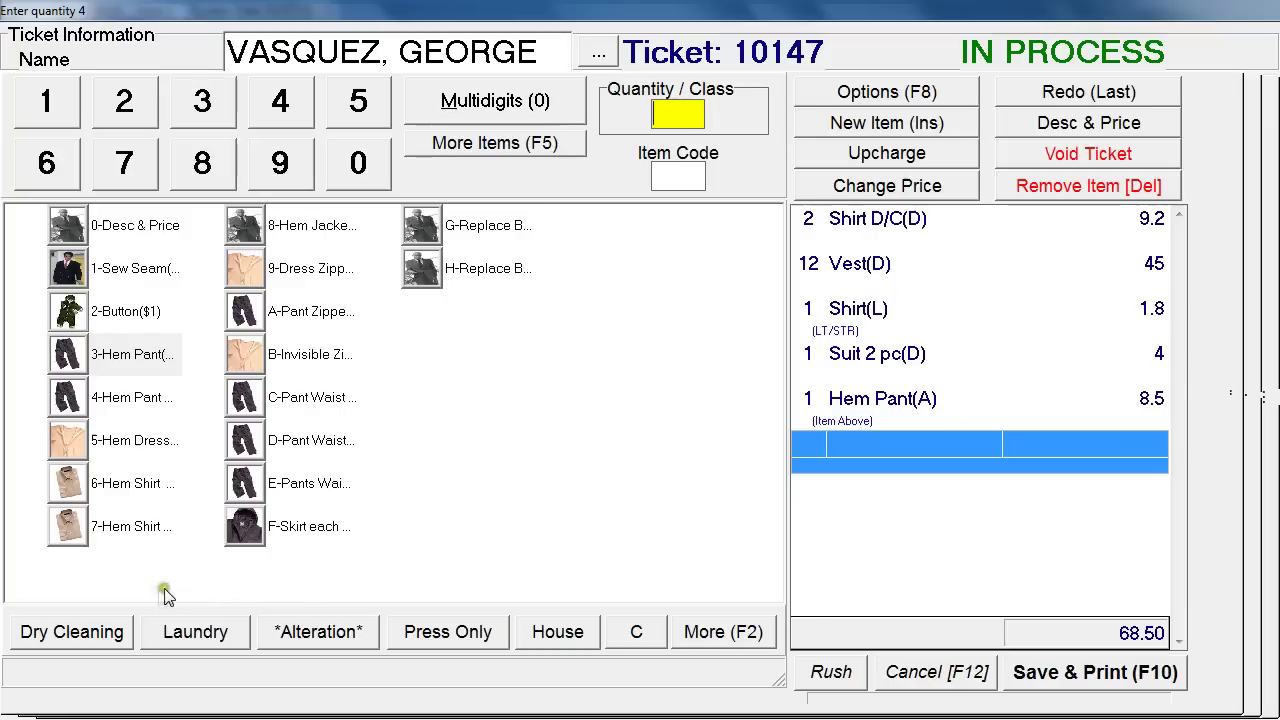
Add a dry-cleaning dress to the ticket with the 2 PC option
left_click(112, 640)
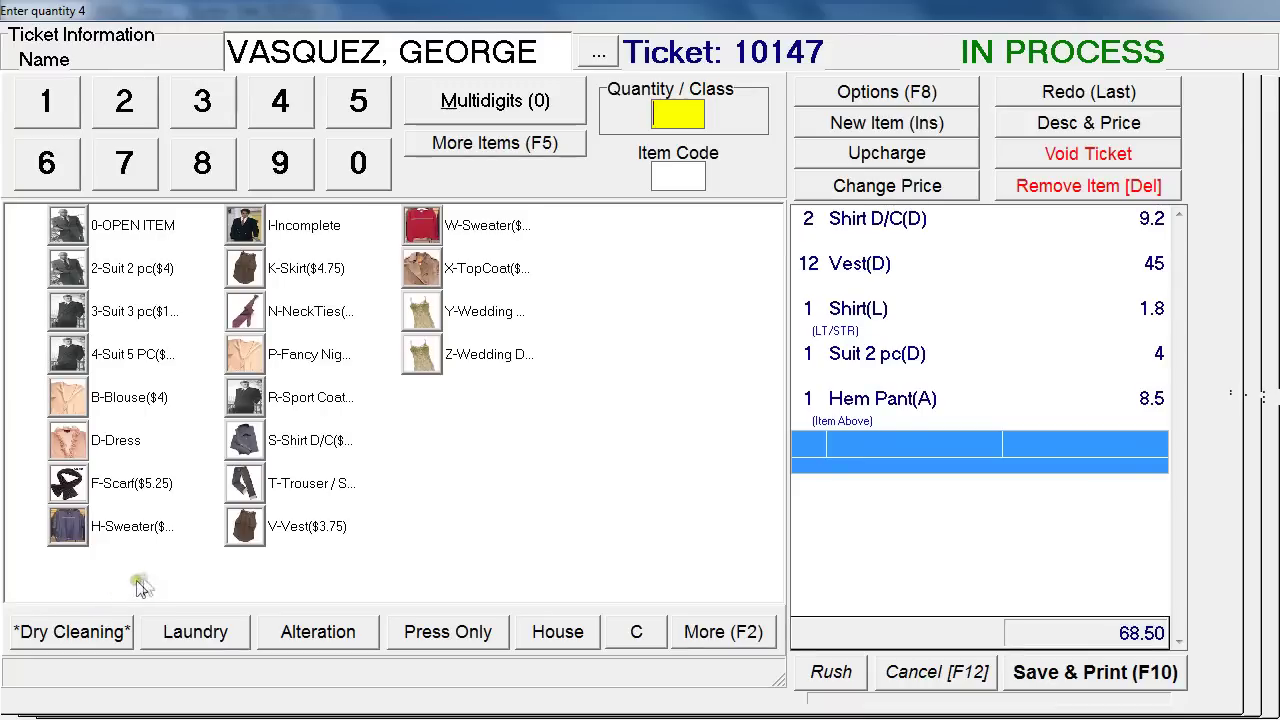
left_click(68, 443)
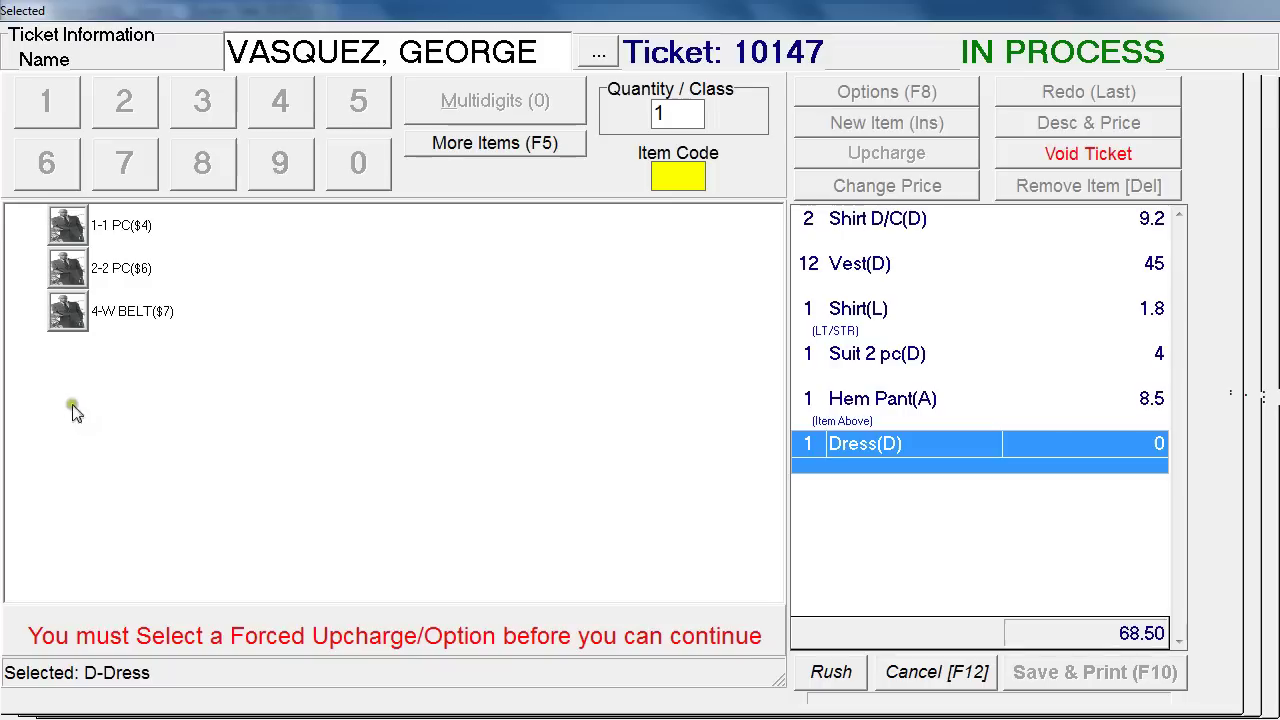
left_click(80, 277)
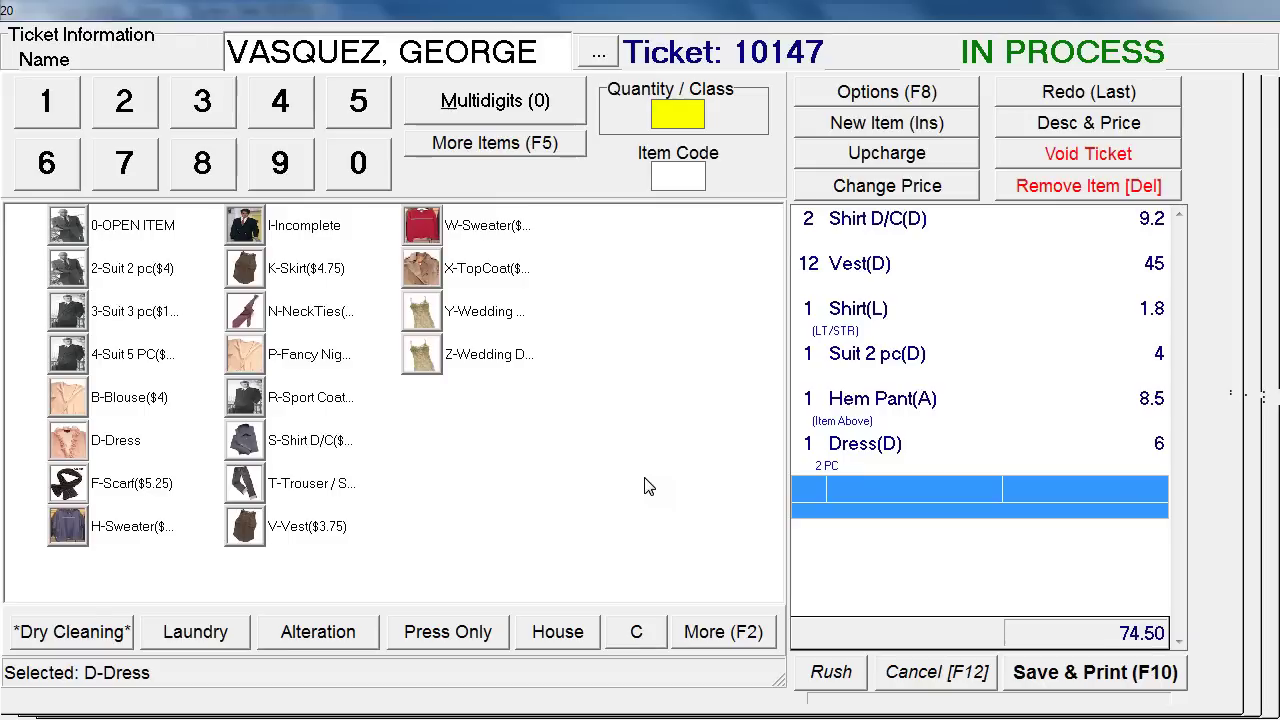
Add a dry-cleaning open item described as UGLY SHIRT with a price of 3.00
left_click(60, 232)
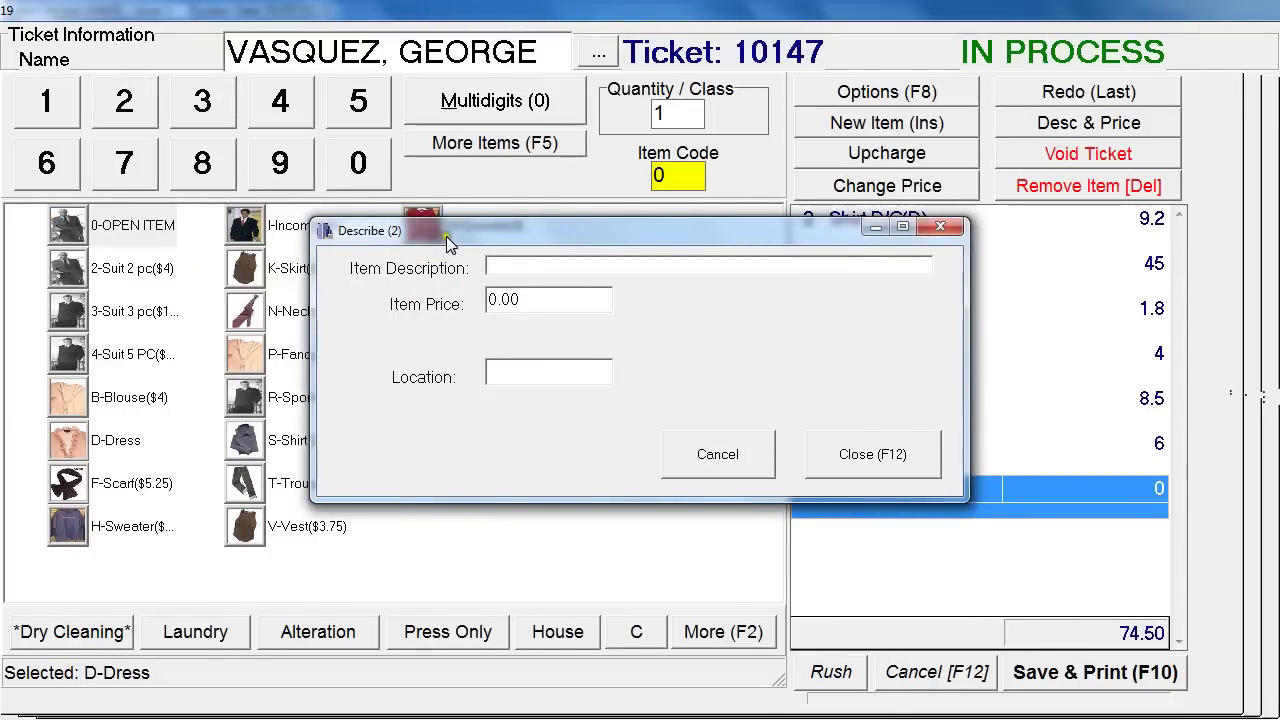
type("UGLY SHIRT")
key("Tab")
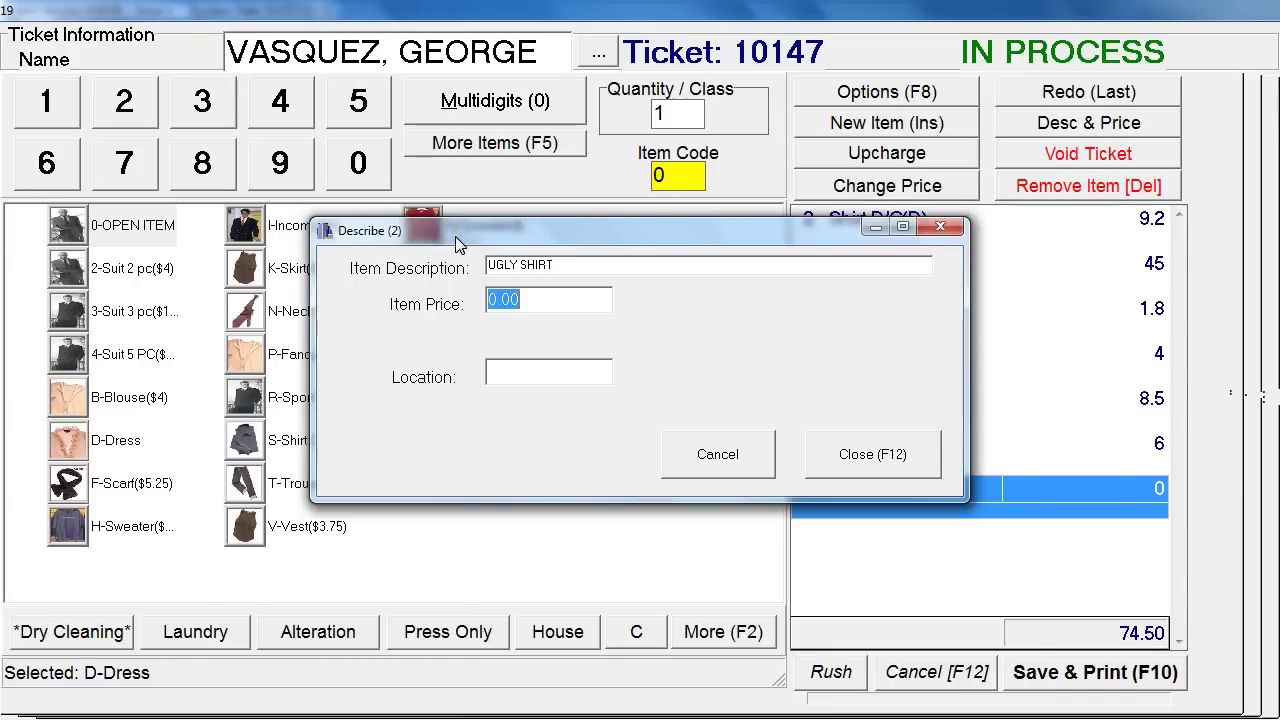
type("3.000")
key("BackSpace")
left_click(921, 453)
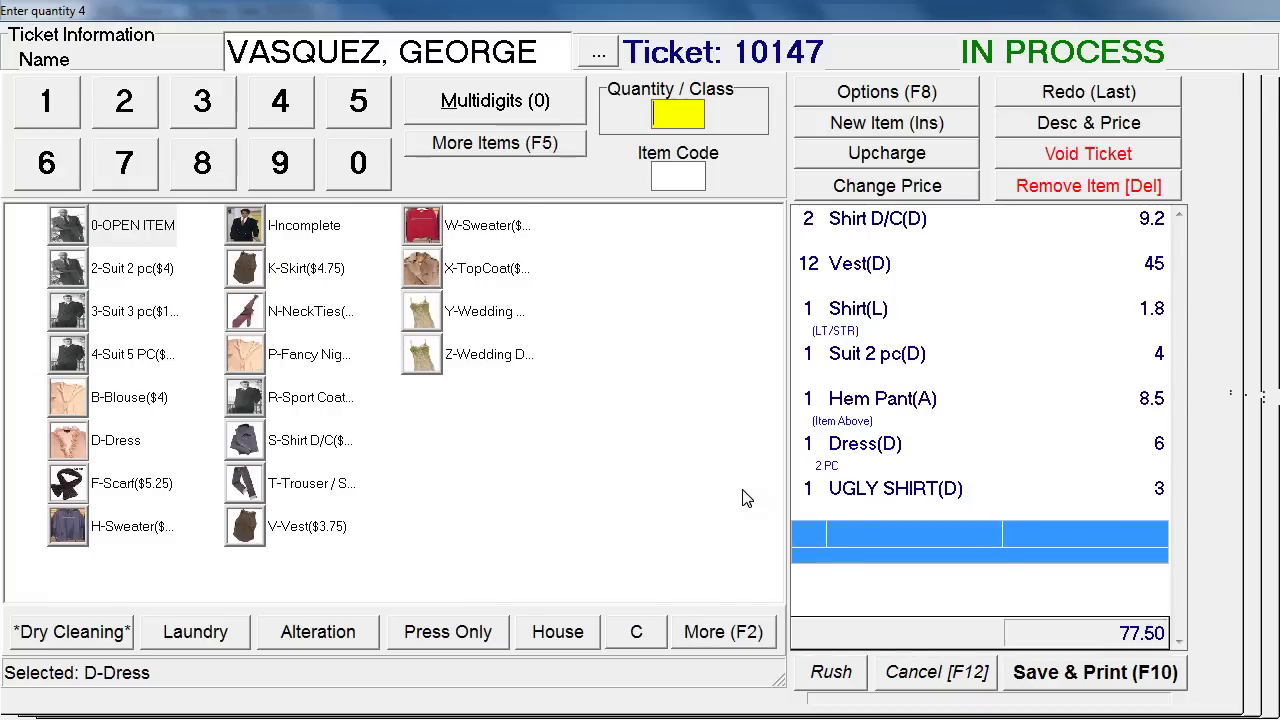
left_click(746, 457)
left_click(873, 313)
left_click(923, 400)
left_click(750, 453)
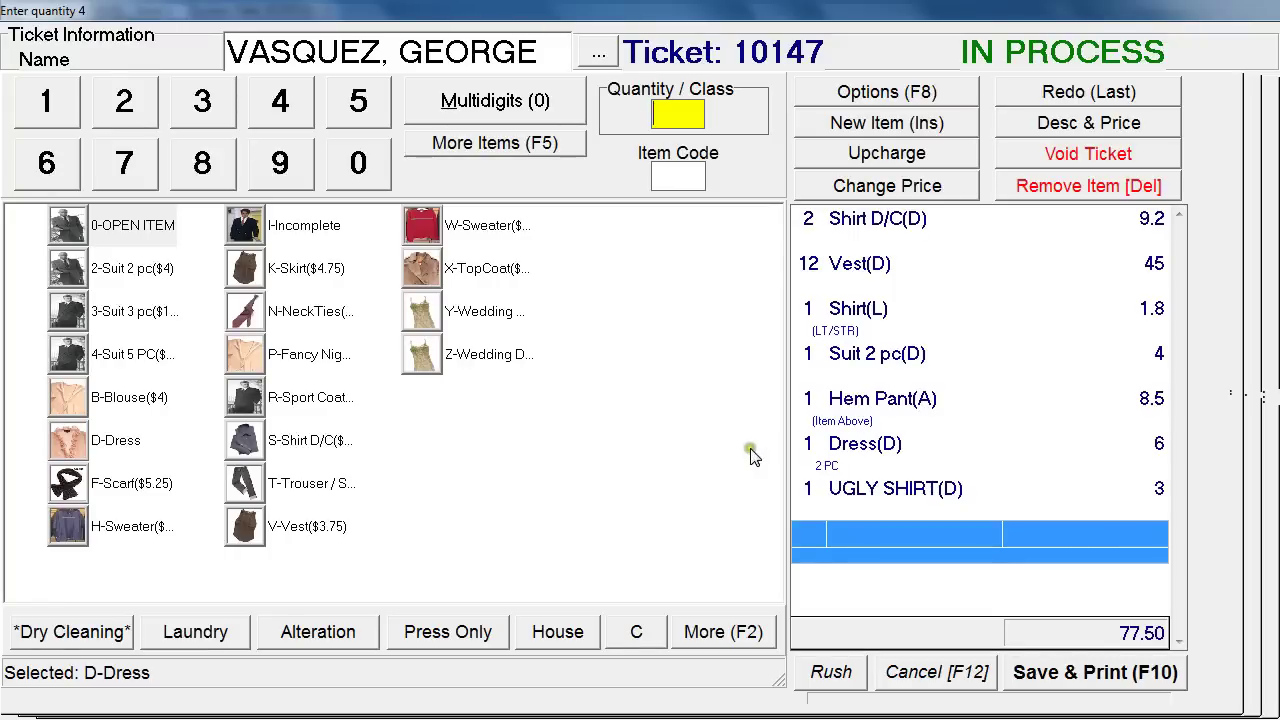
Set the quantity of the Shirt D/C line on the ticket to 3
left_click(857, 233)
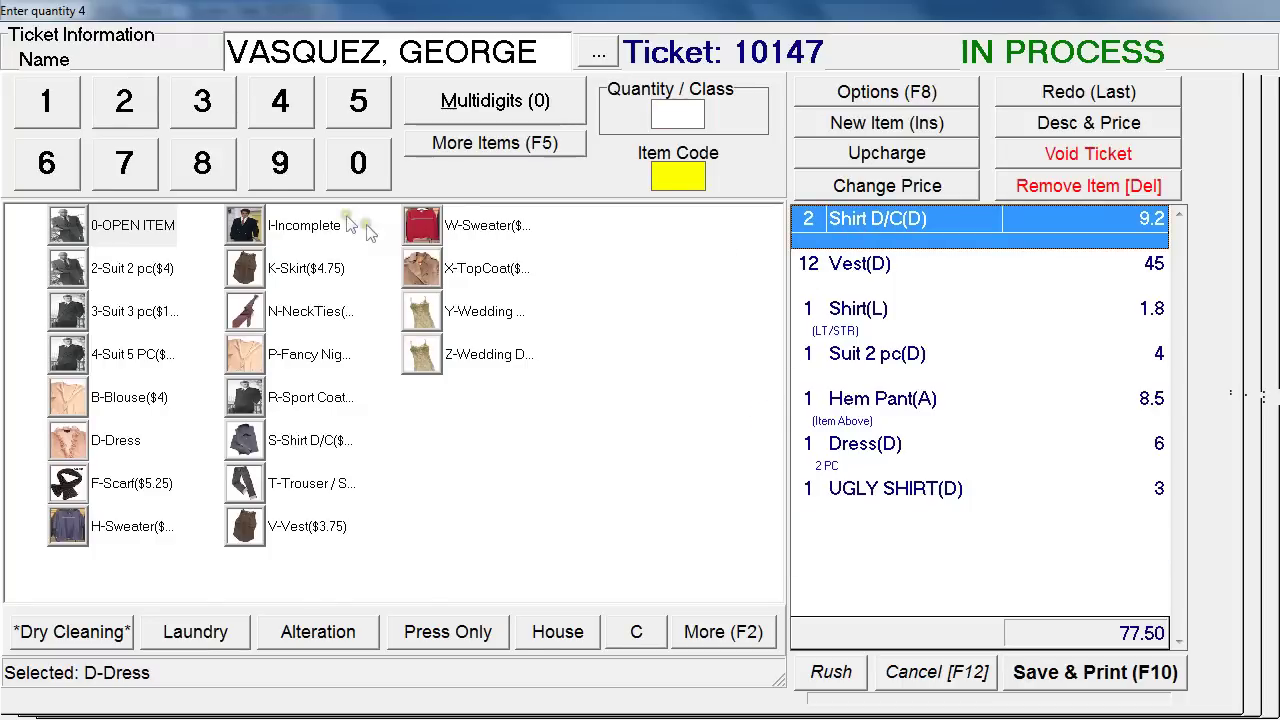
left_click(205, 112)
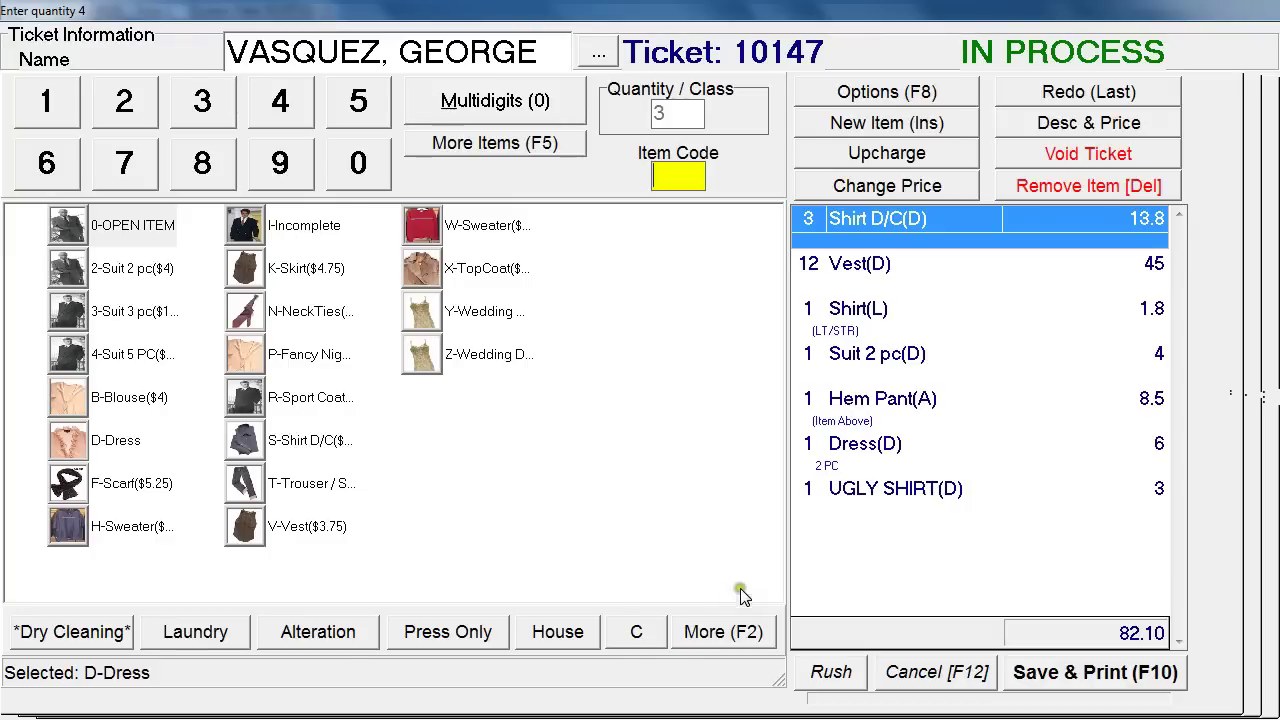
Change the per-item price of the Vest line to $3.50
left_click(868, 285)
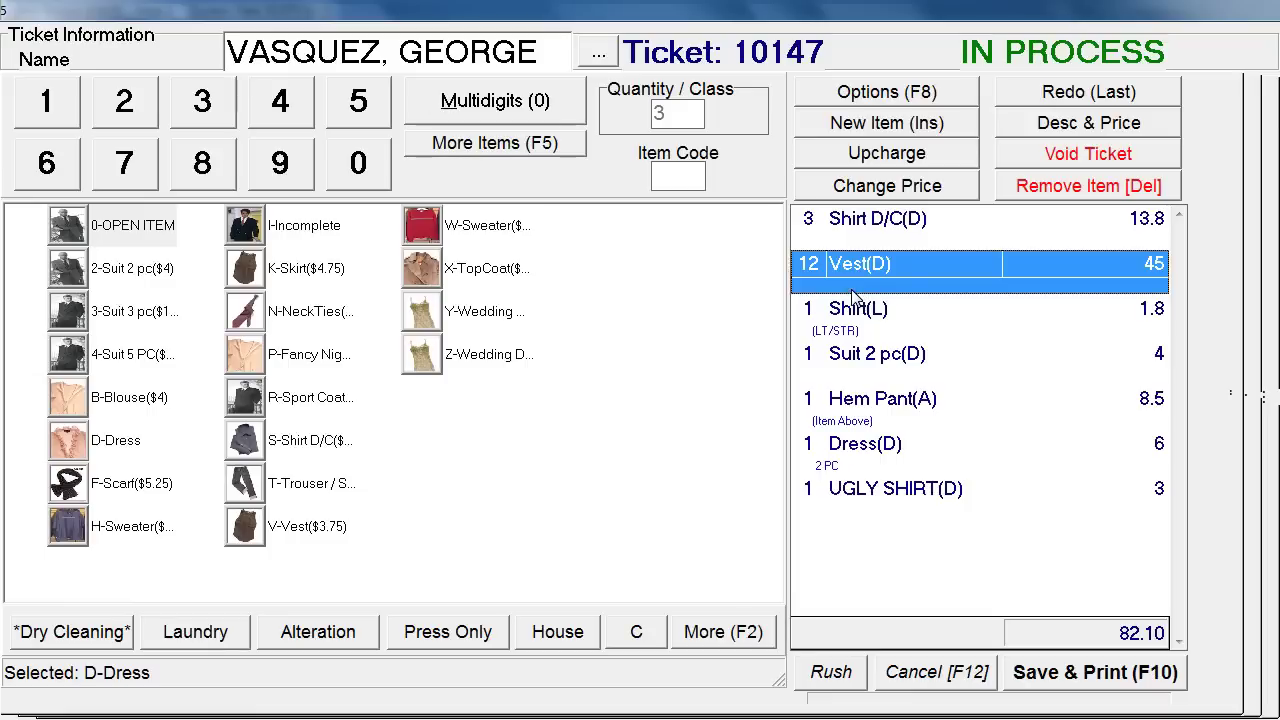
left_click(888, 192)
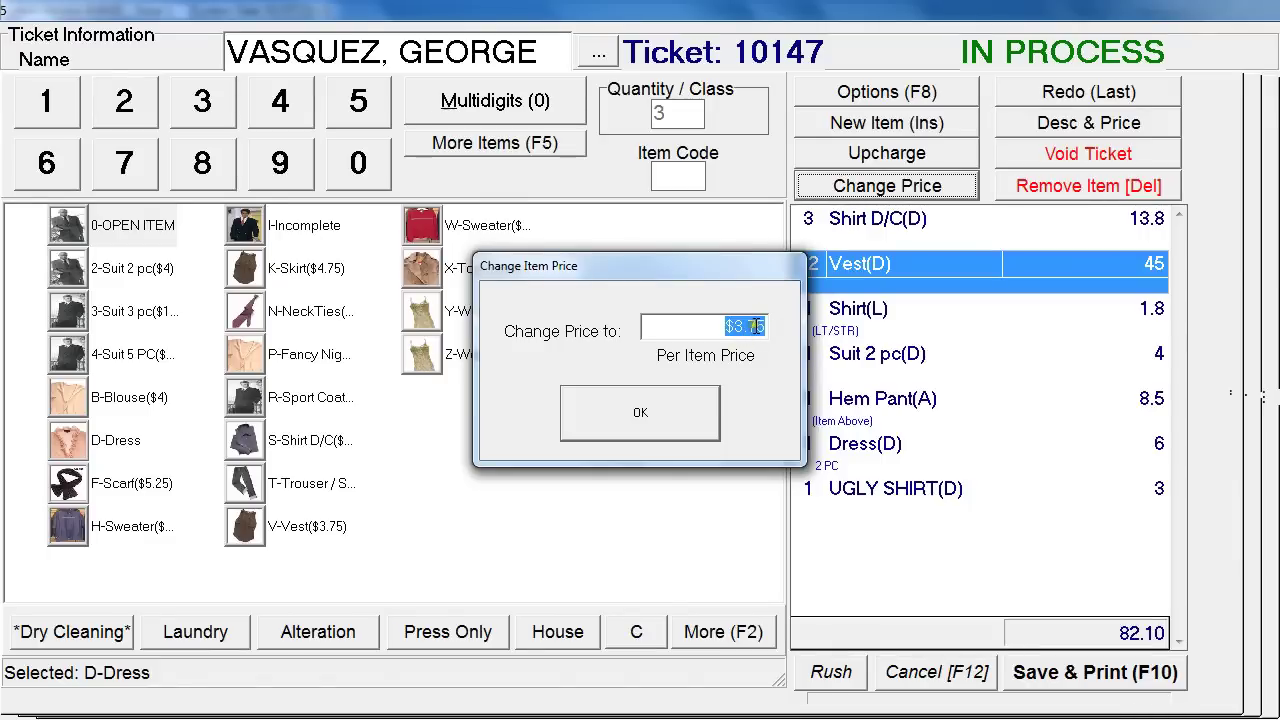
type("$3.50")
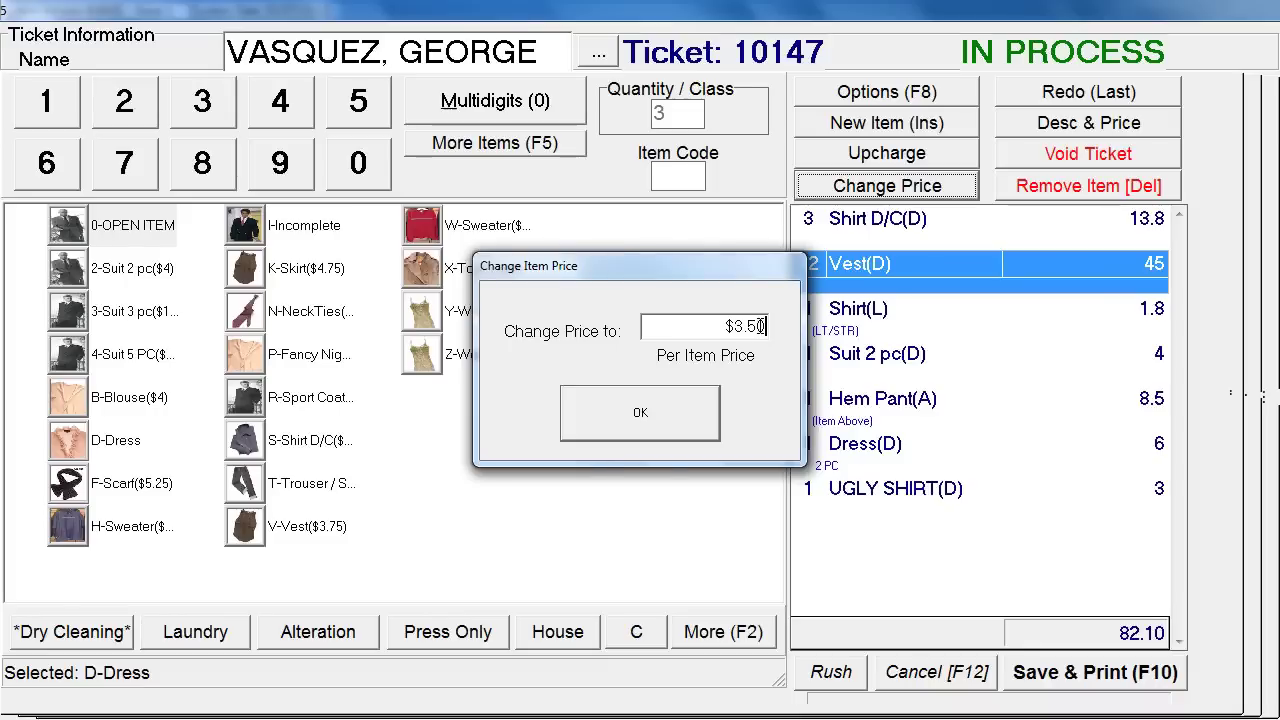
left_click(608, 423)
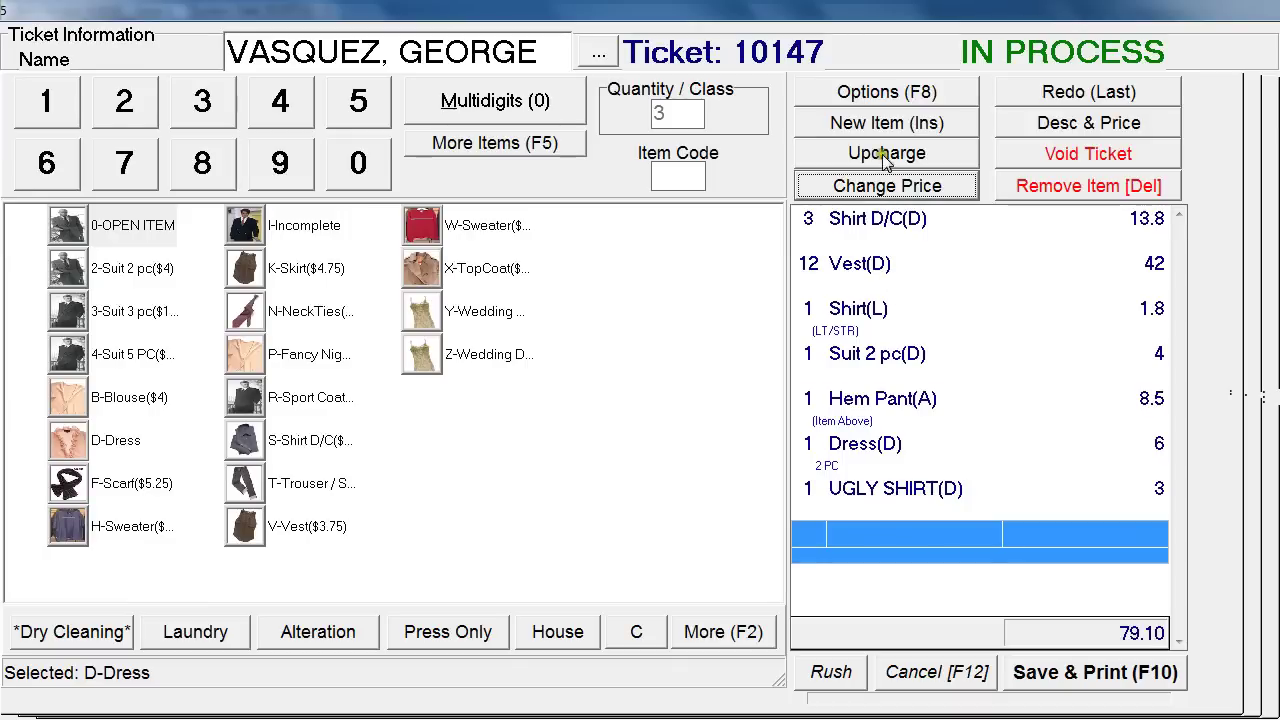
View the upcharge and color options for the UGLY SHIRT line, applying none
double_click(873, 498)
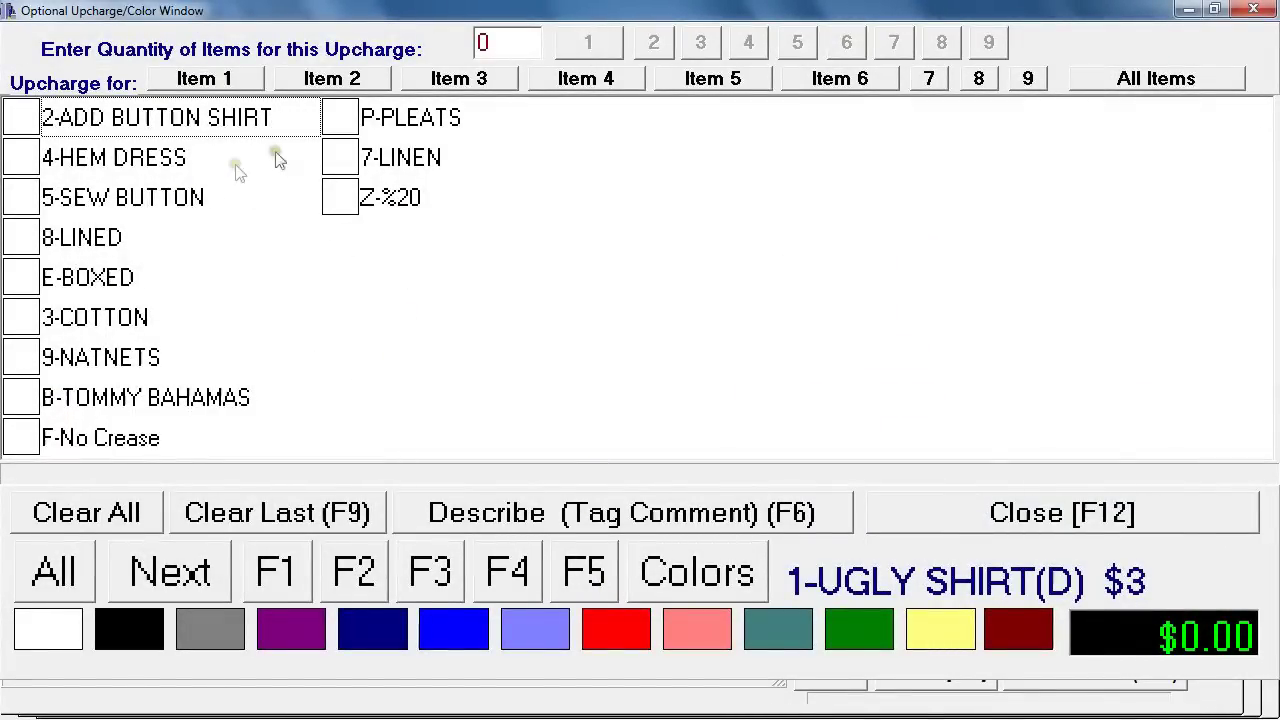
left_click(983, 503)
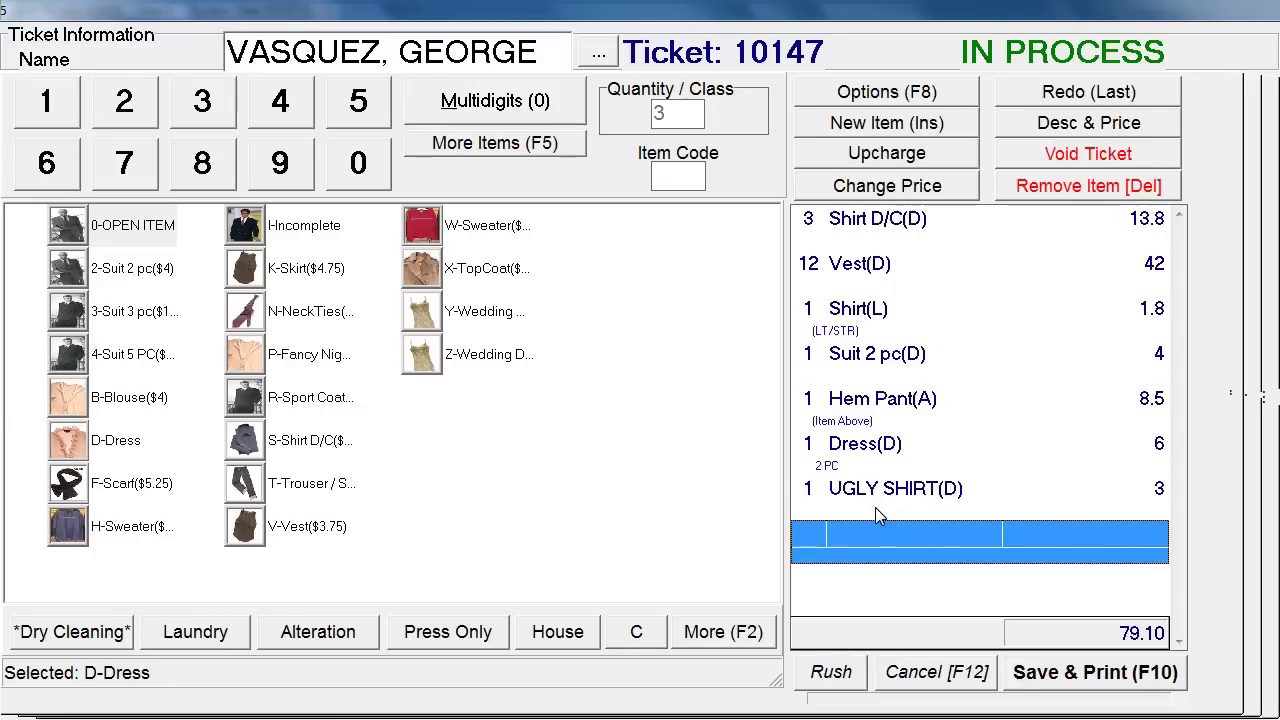
Remove the Vest line from the ticket
left_click(850, 274)
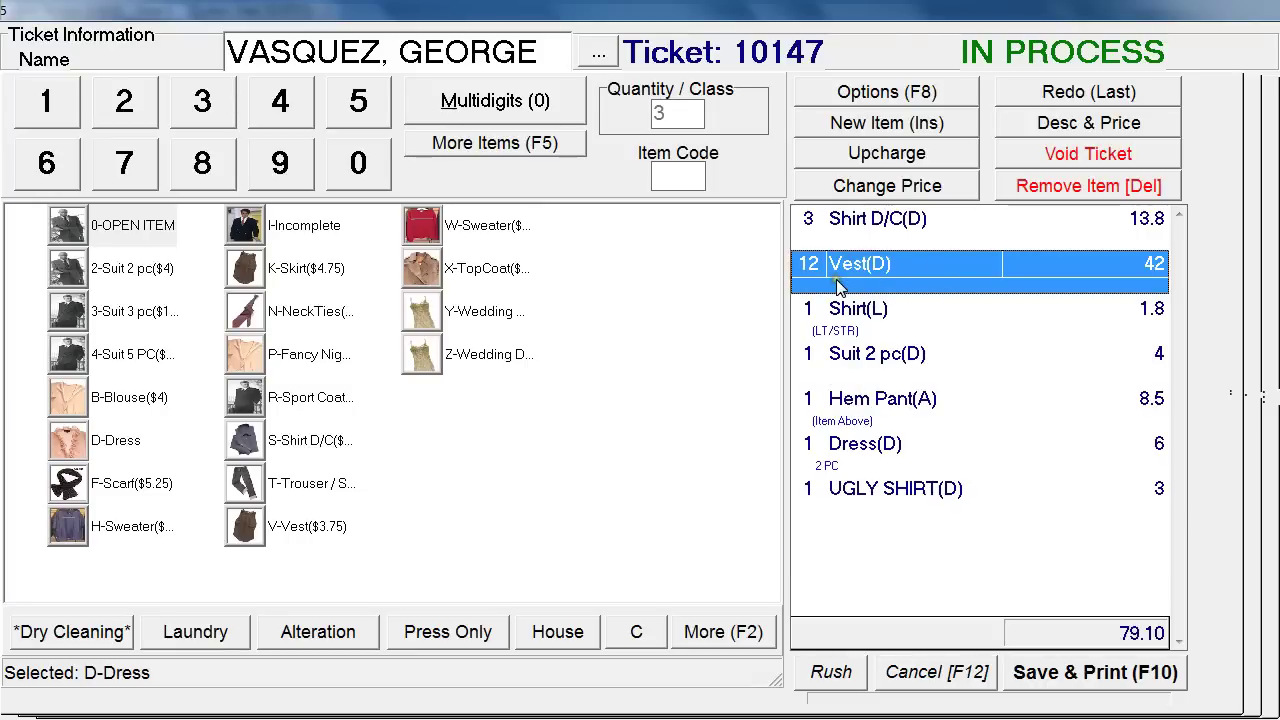
left_click(1056, 189)
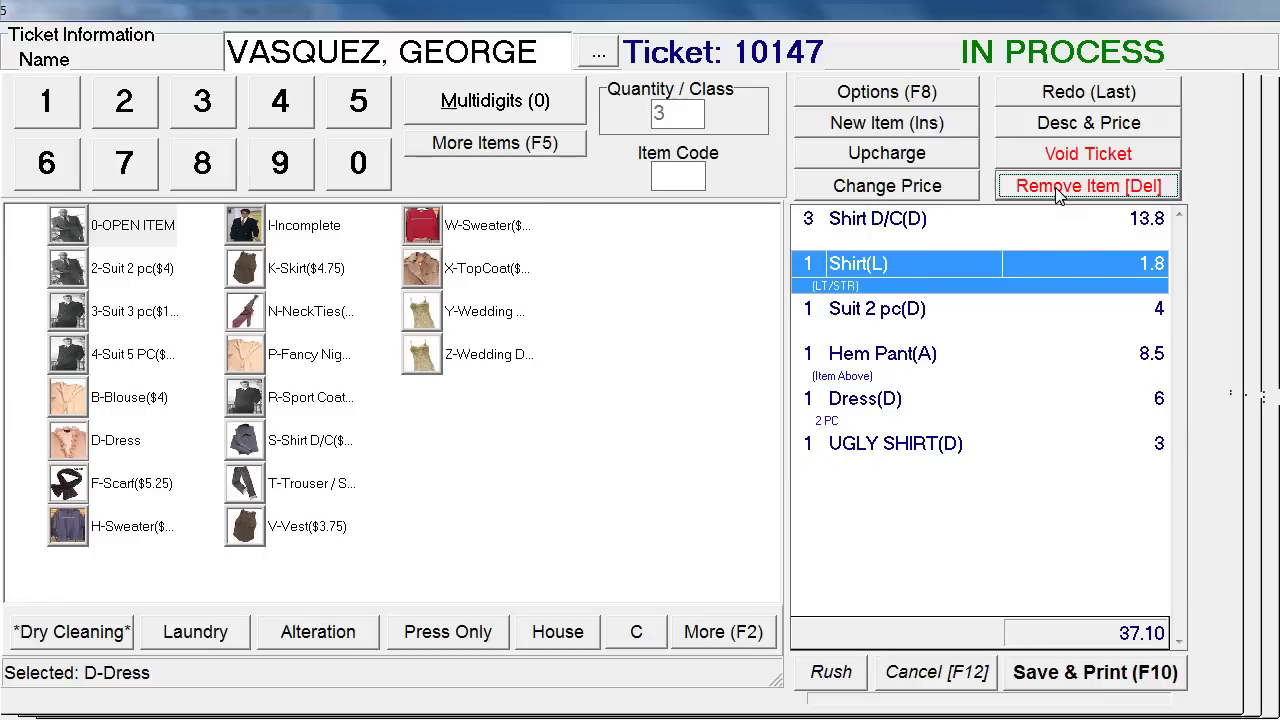
left_click(1030, 265)
left_click(1068, 198)
Change the UGLY SHIRT line's description to UGLY PANTS and its price to 5.00
left_click(905, 463)
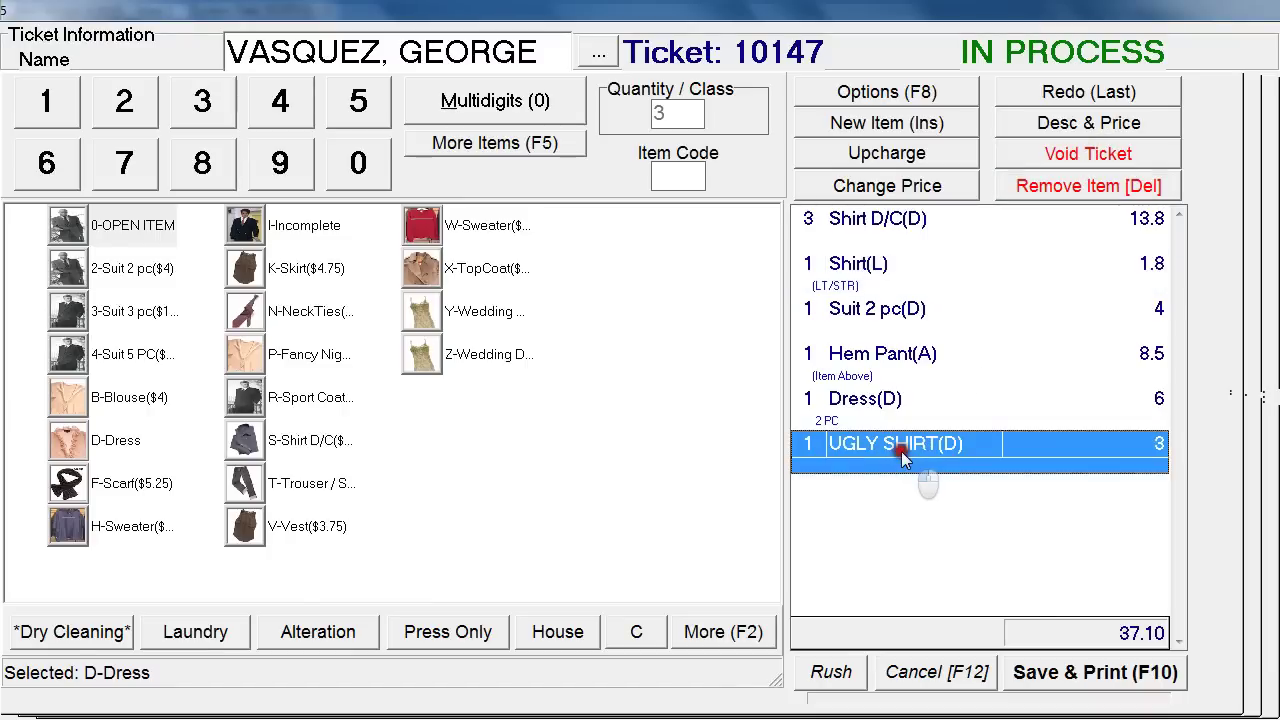
left_click(1090, 128)
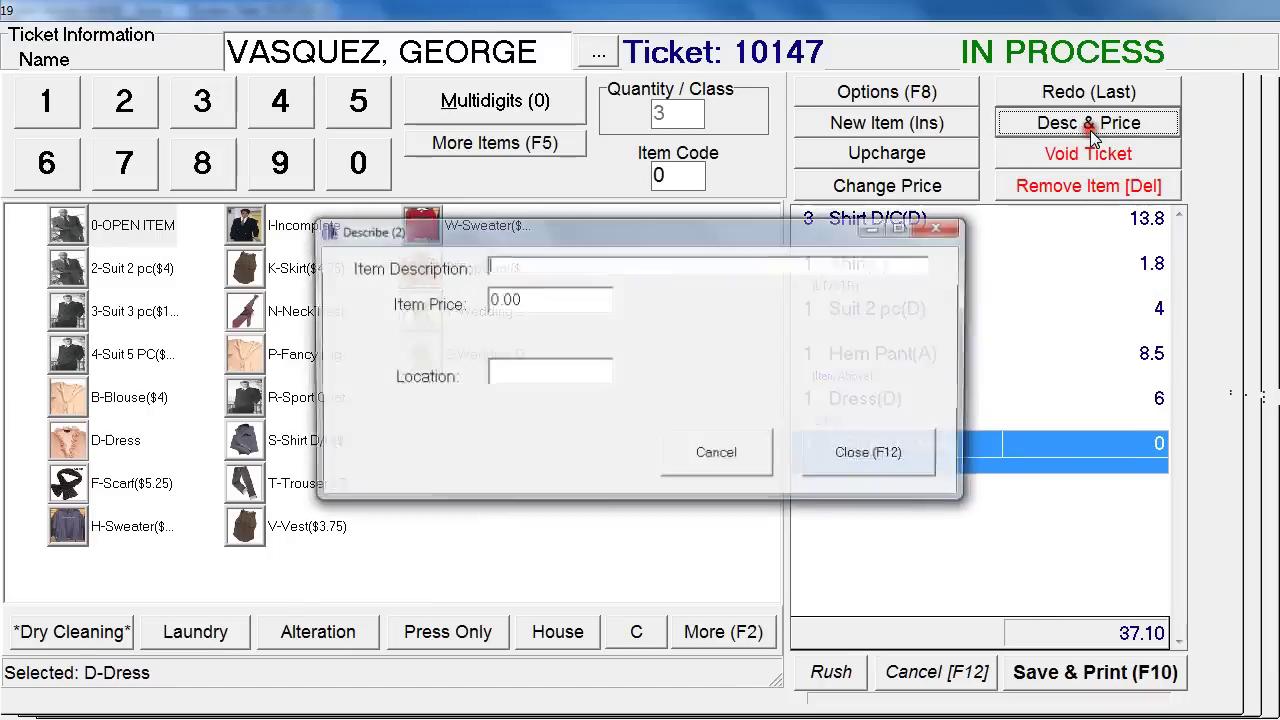
type("UGLY PANTS")
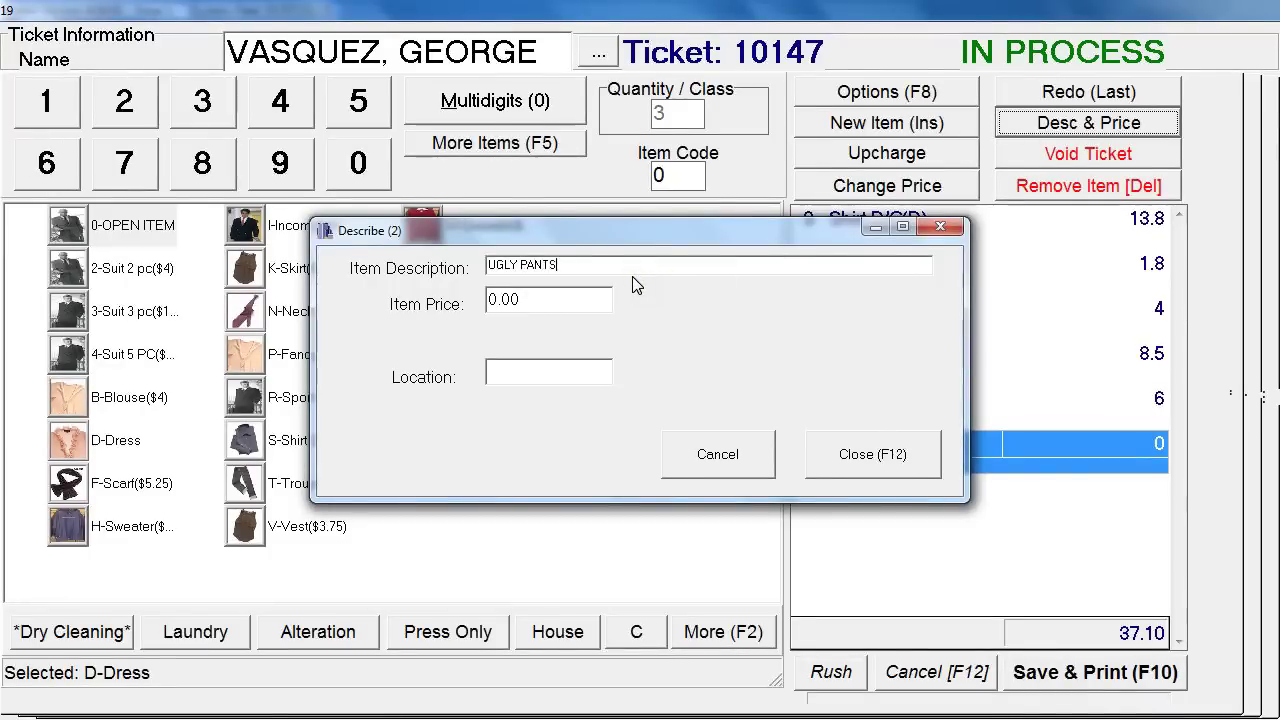
key("Tab")
type("5.00")
left_click(893, 452)
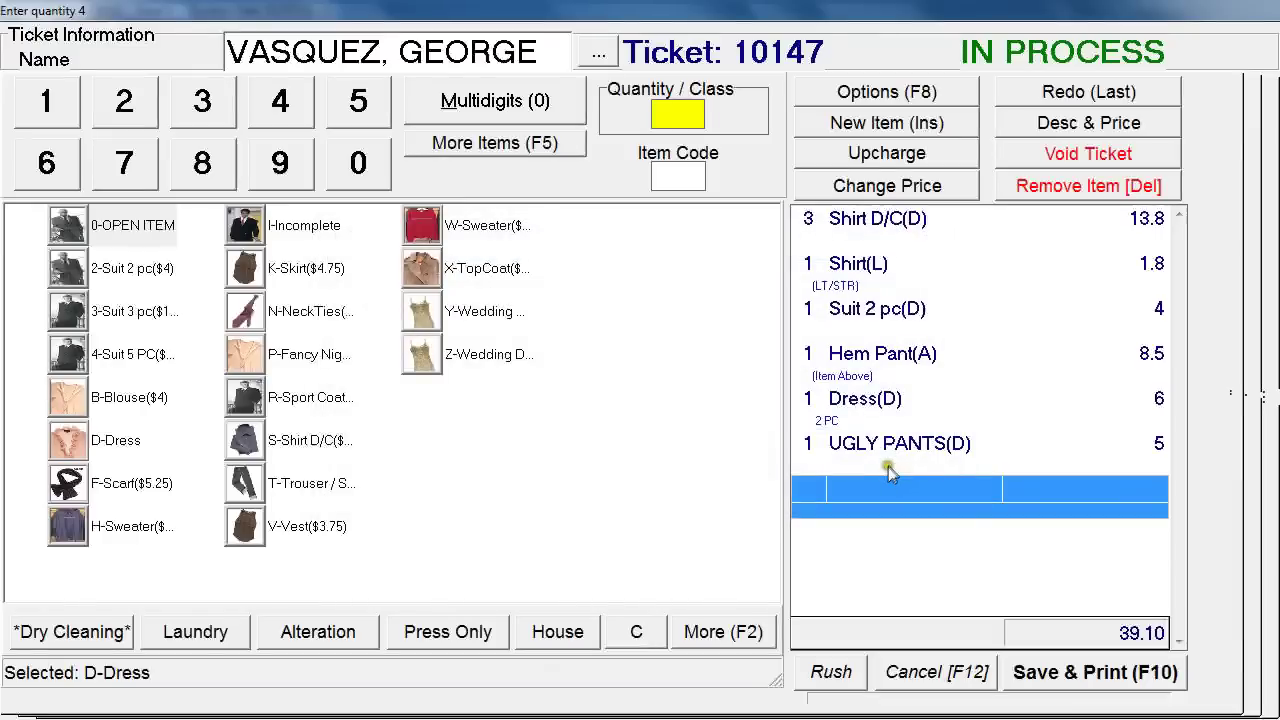
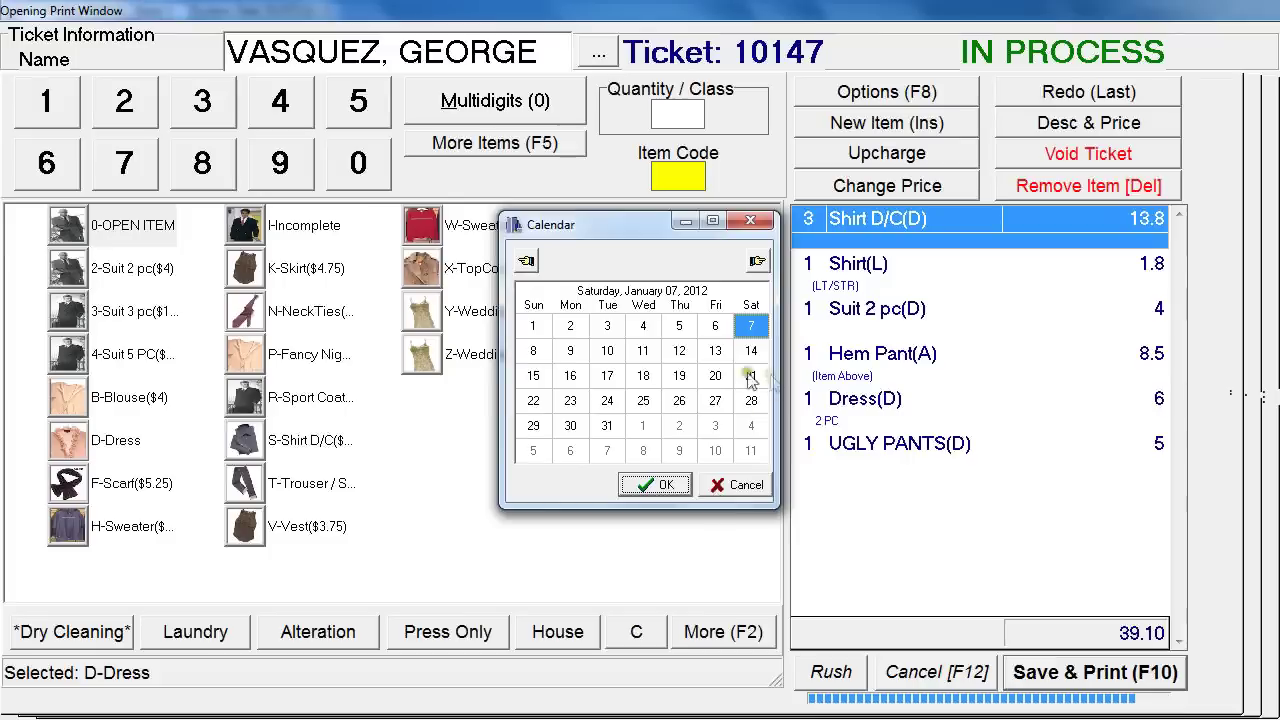
Set the ticket's pickup date to January 10, 2012, and save and close the ticket without printing
left_click(606, 354)
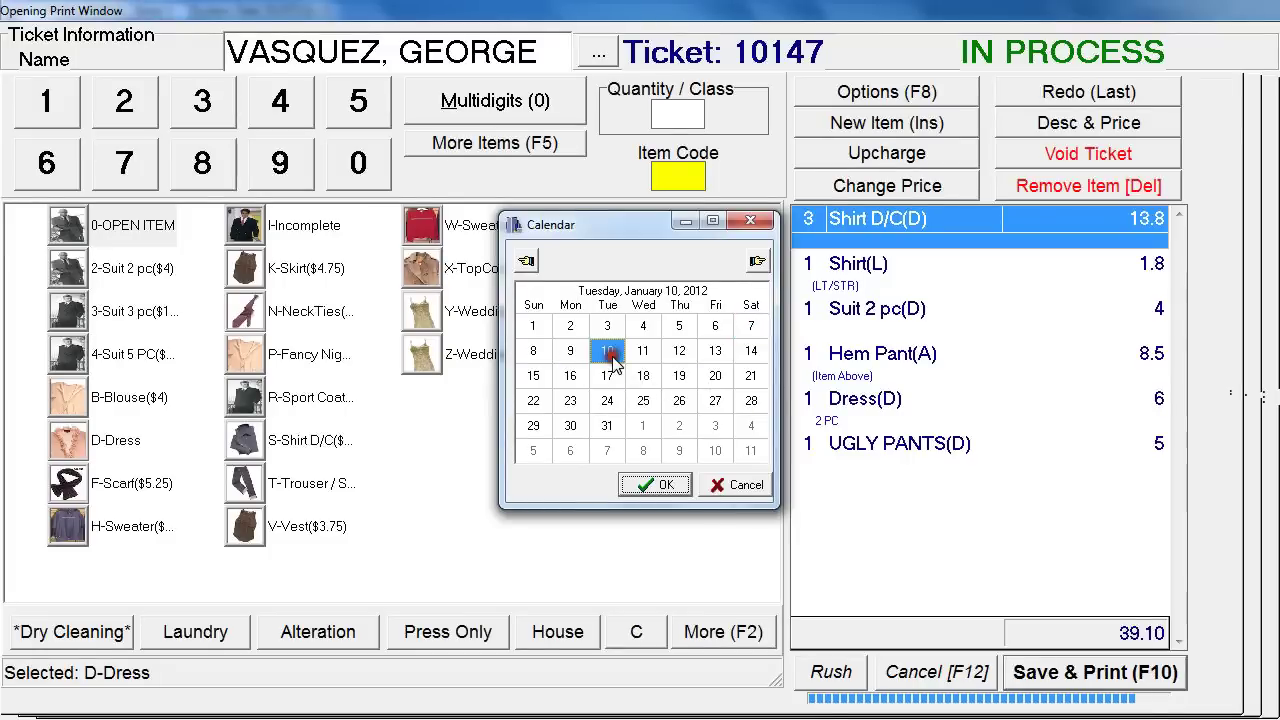
left_click(652, 487)
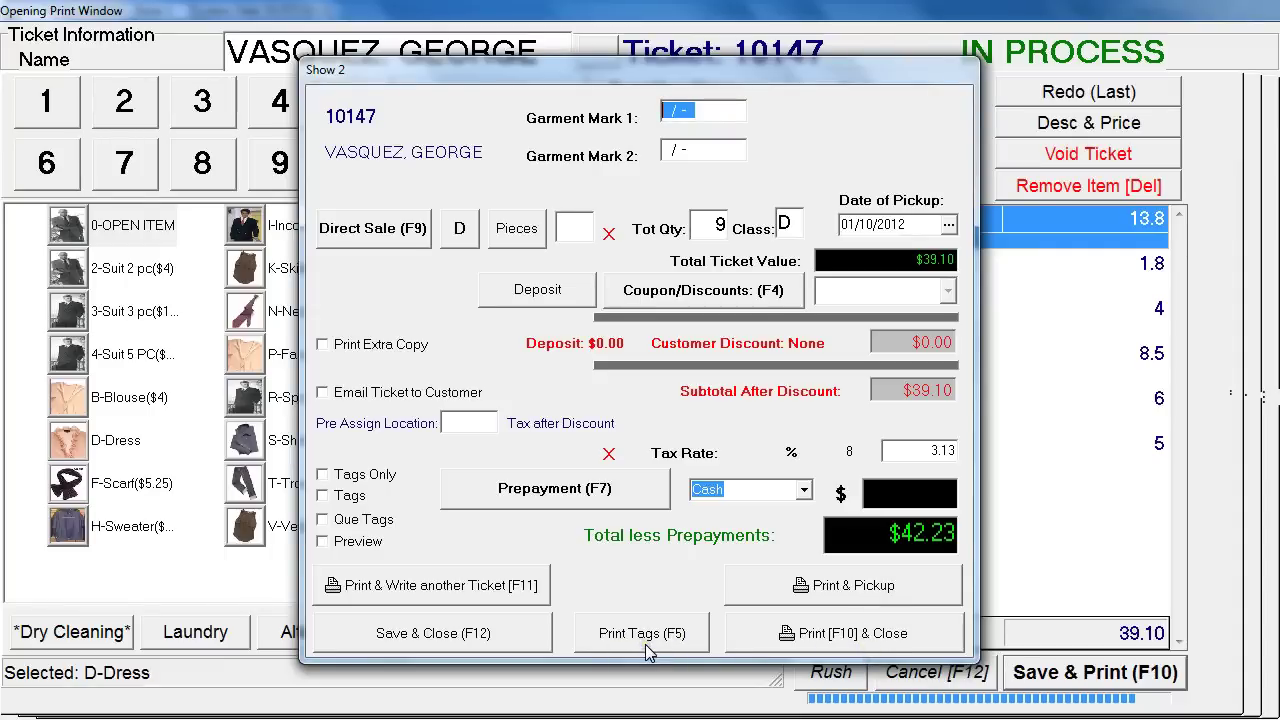
left_click(507, 627)
left_click(507, 630)
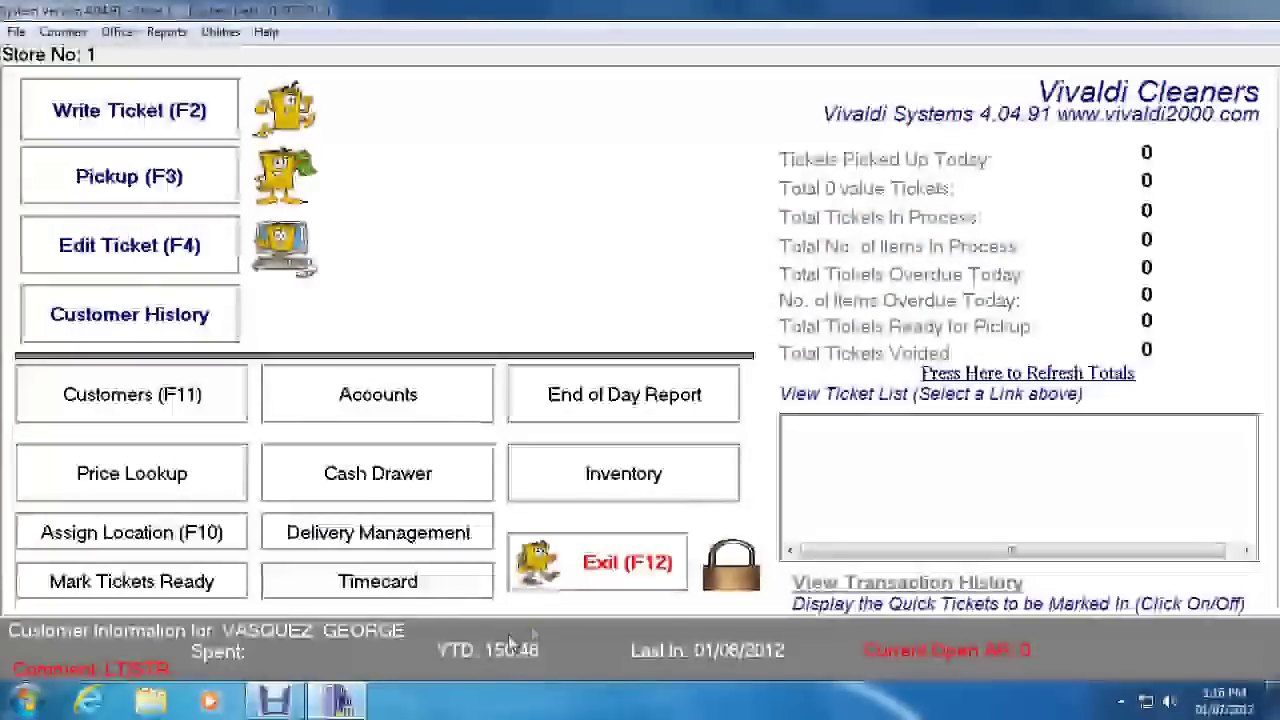